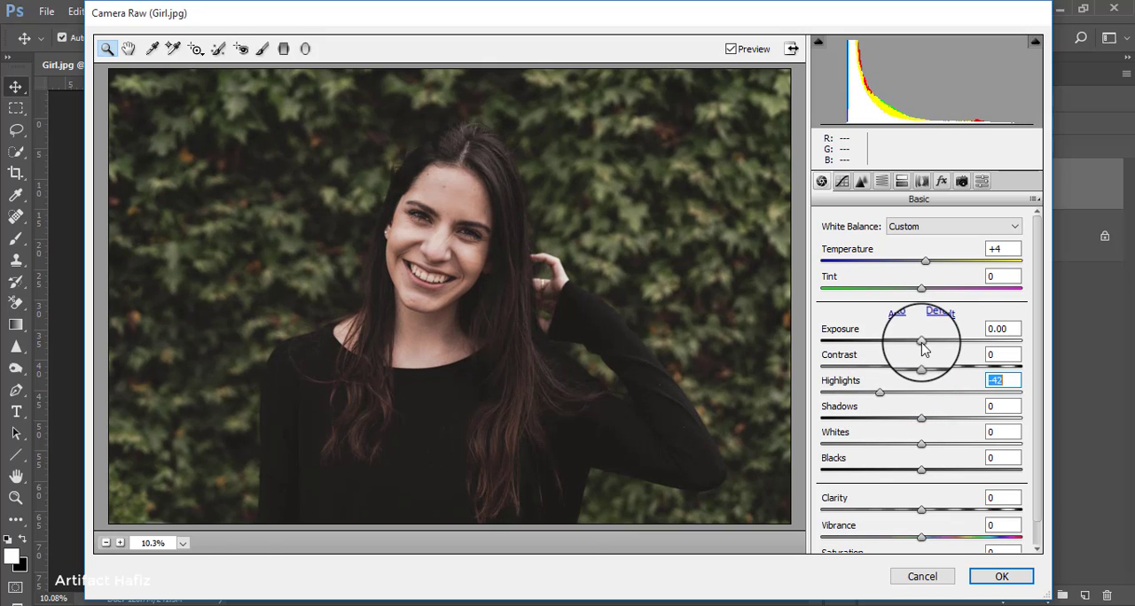
Step: Set the photo's basic exposure to +0.65, shadows to -88, blacks to +8 and vibrance to +39
drag(922, 346, 933, 348)
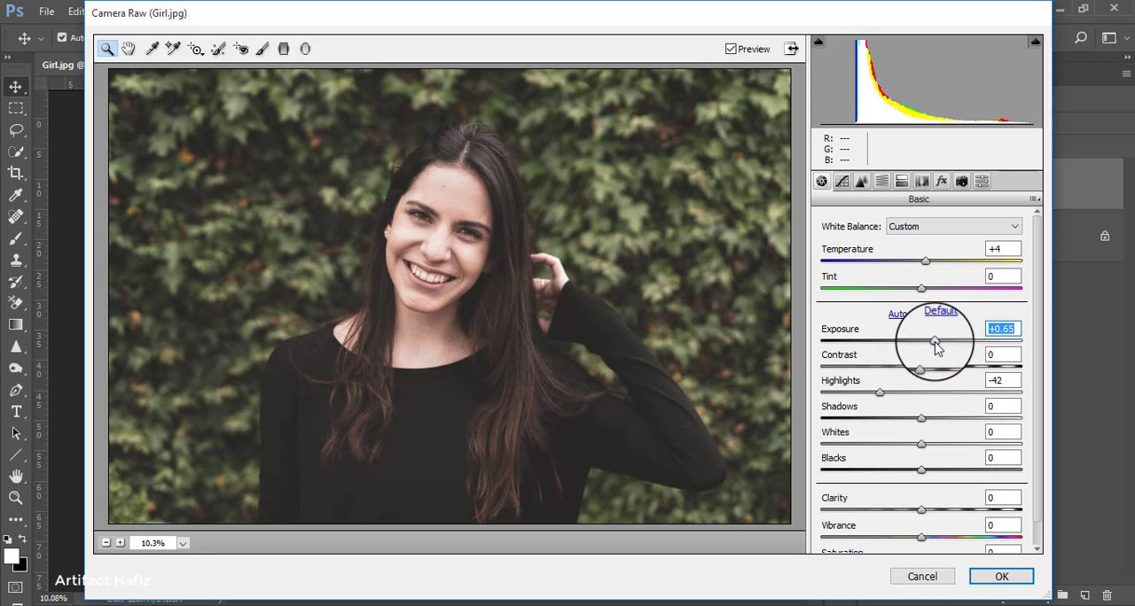
drag(920, 417, 871, 434)
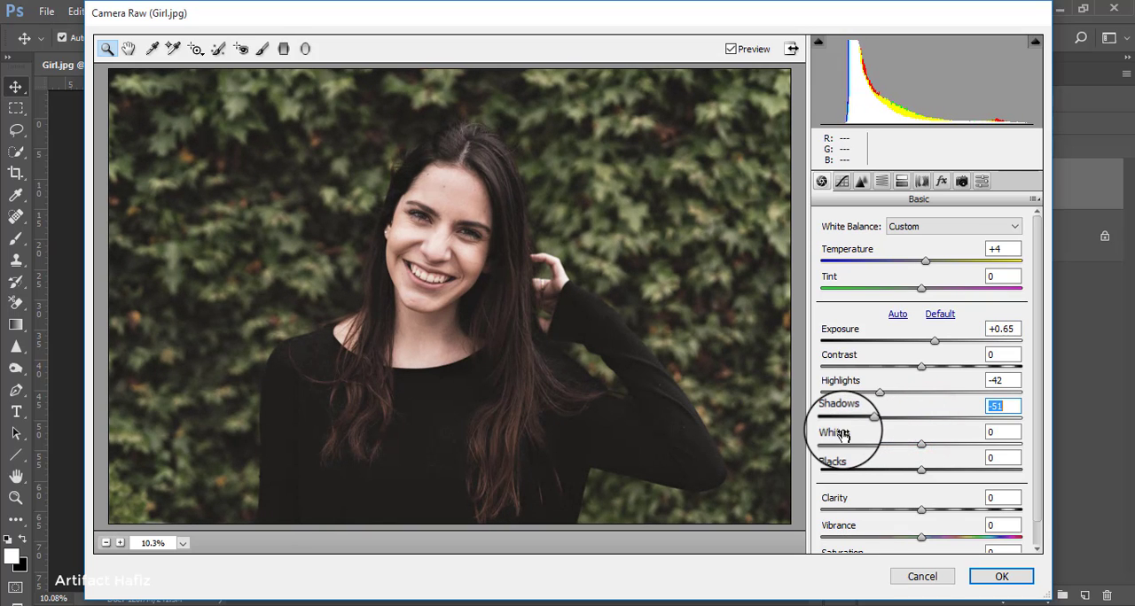
drag(920, 470, 954, 470)
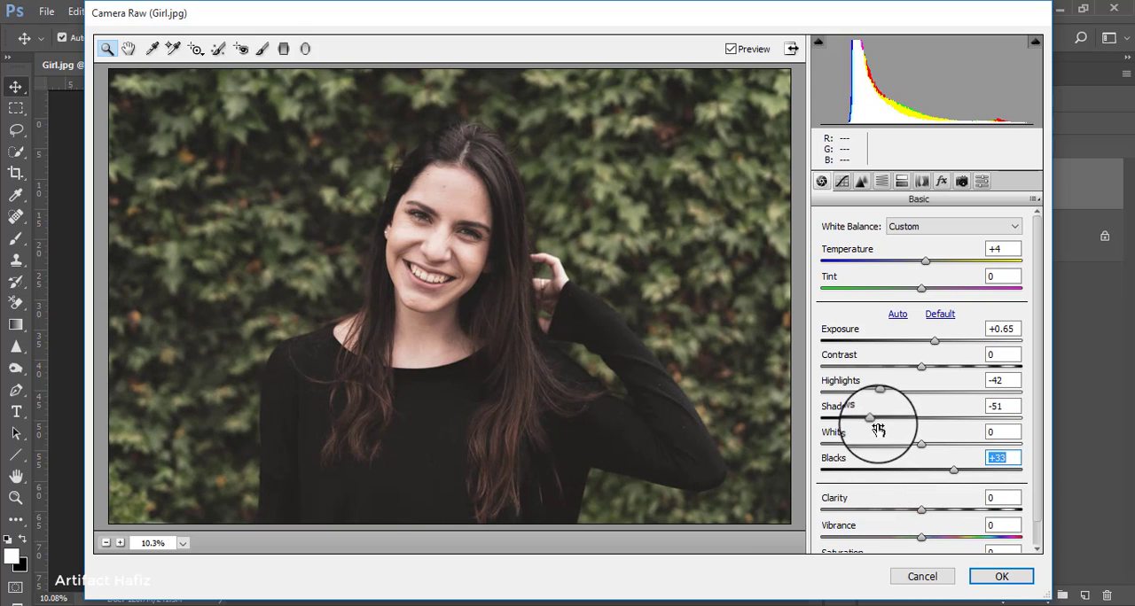
drag(872, 417, 838, 434)
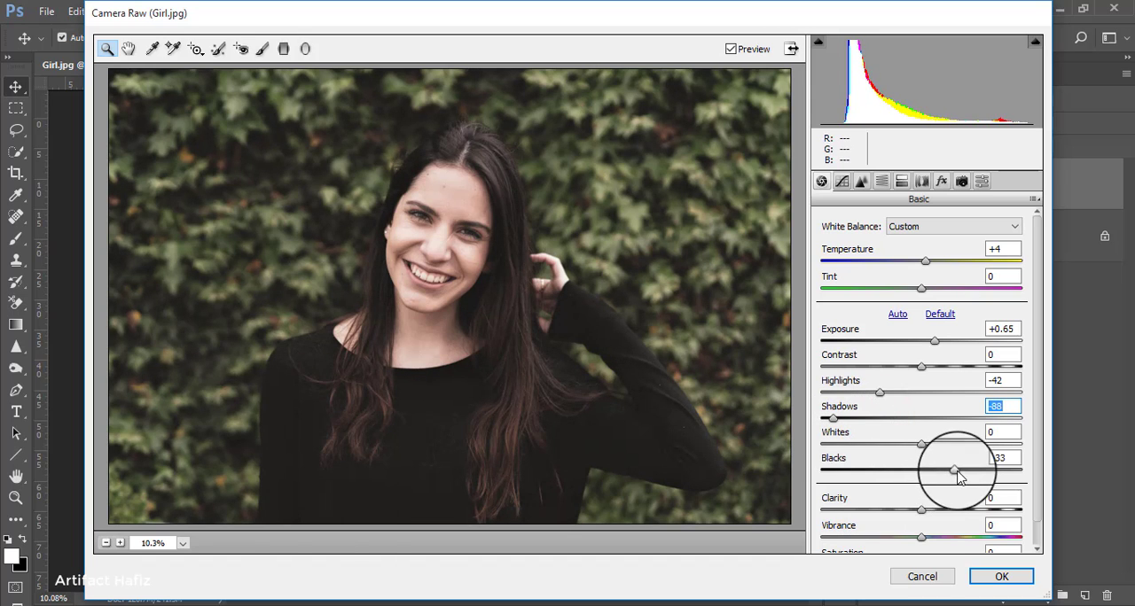
drag(955, 469, 932, 474)
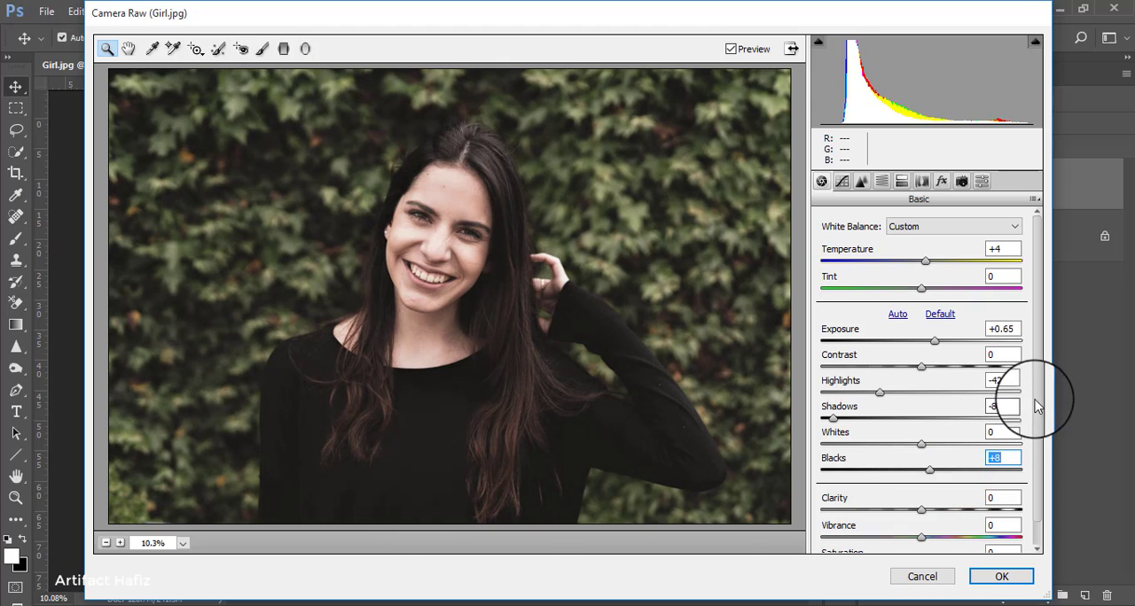
drag(1033, 393, 1034, 434)
drag(922, 511, 958, 511)
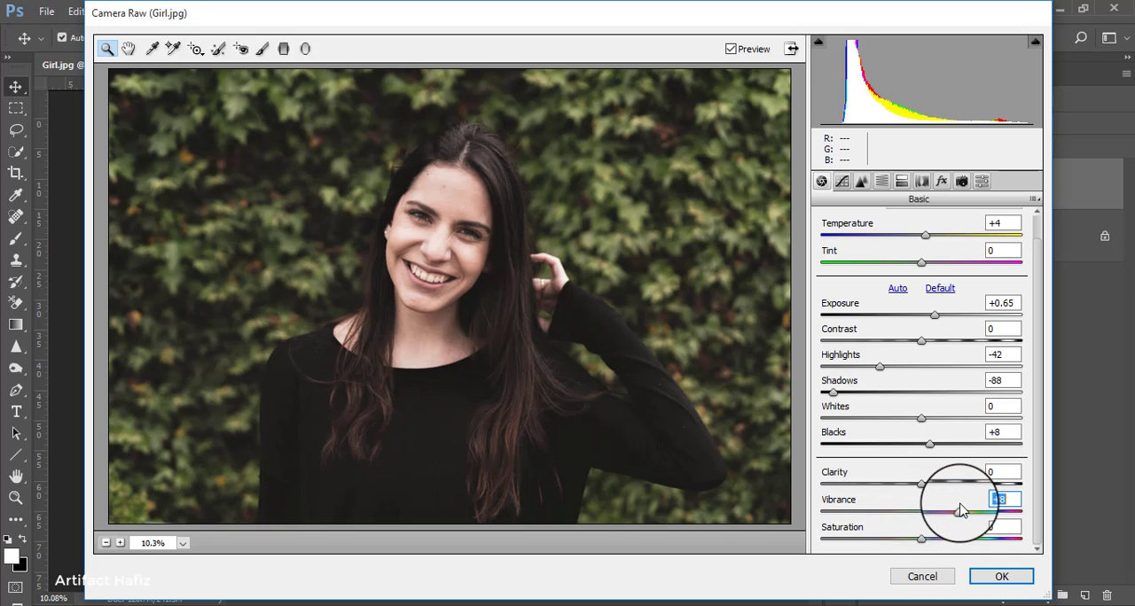
Step: Set the HSL saturation of oranges to +13, yellows to +26, greens to -33 and reds to +65
click(881, 181)
click(874, 245)
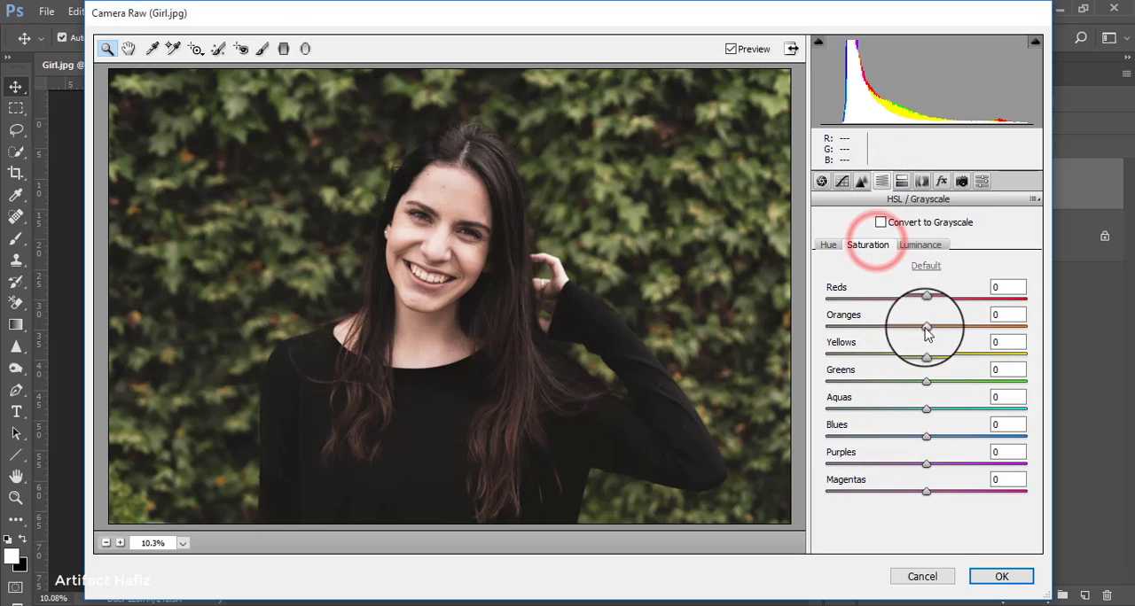
drag(926, 326, 892, 391)
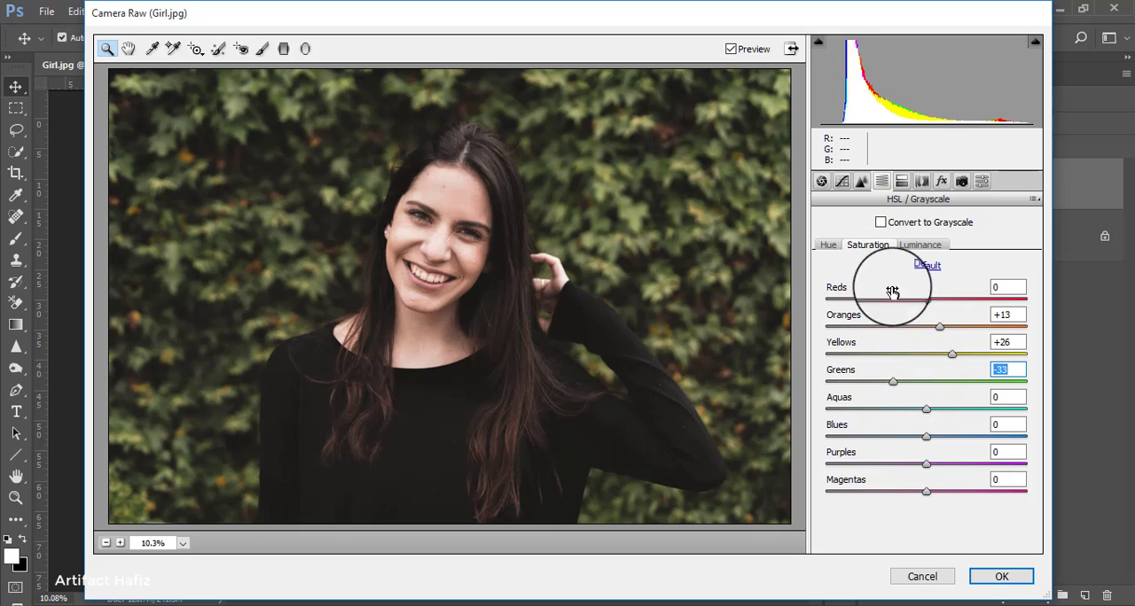
drag(926, 302, 994, 318)
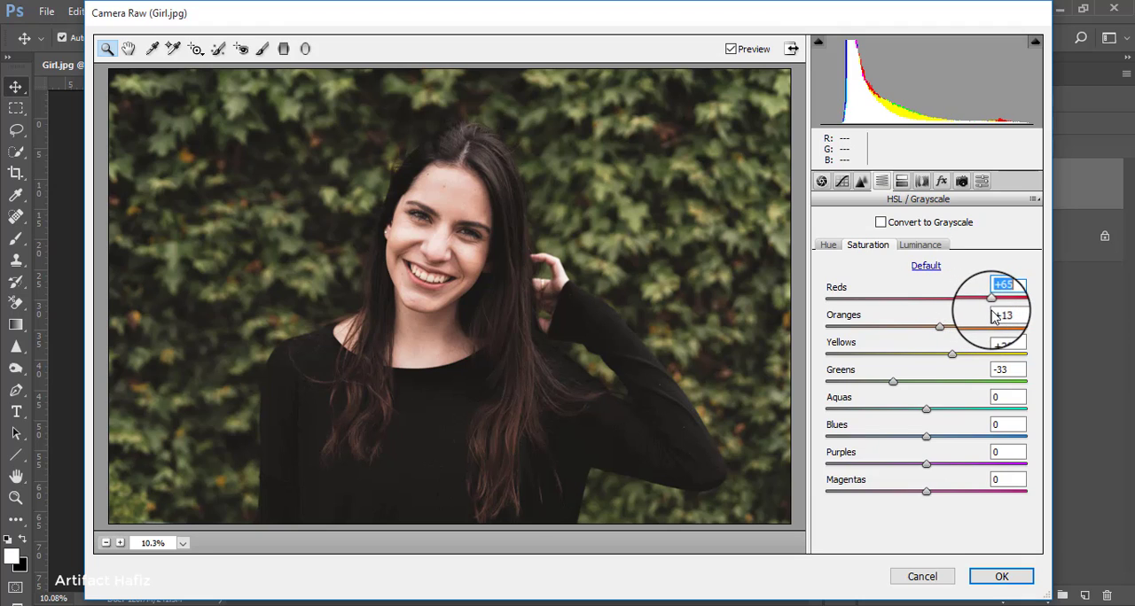
Step: Darken the foliage by setting the HSL luminance of greens to -100 and yellows to -45
click(908, 247)
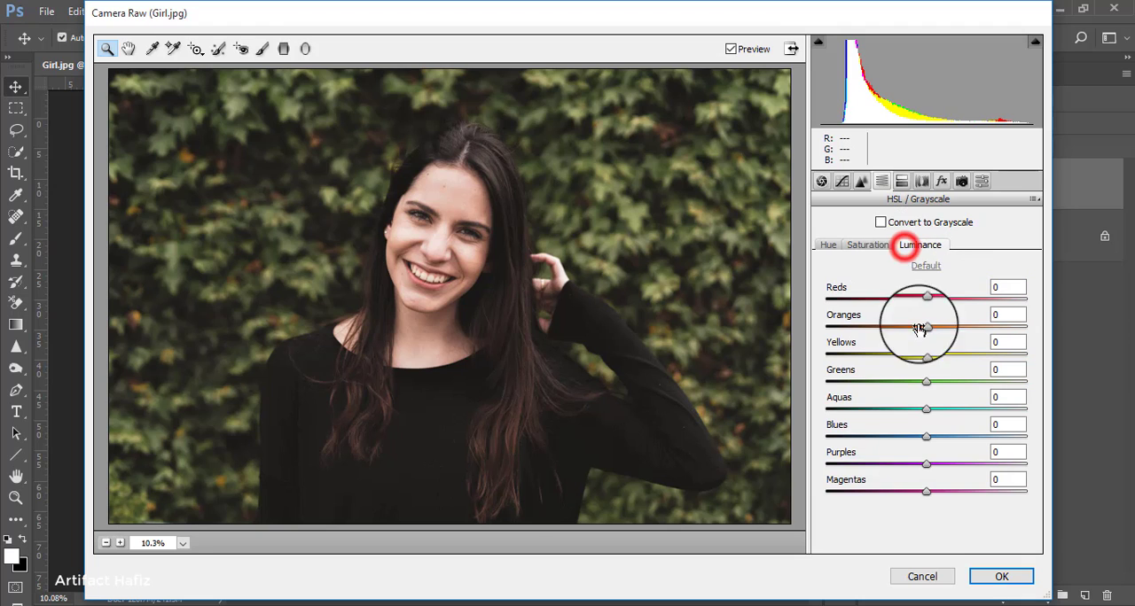
drag(926, 355, 860, 354)
click(926, 383)
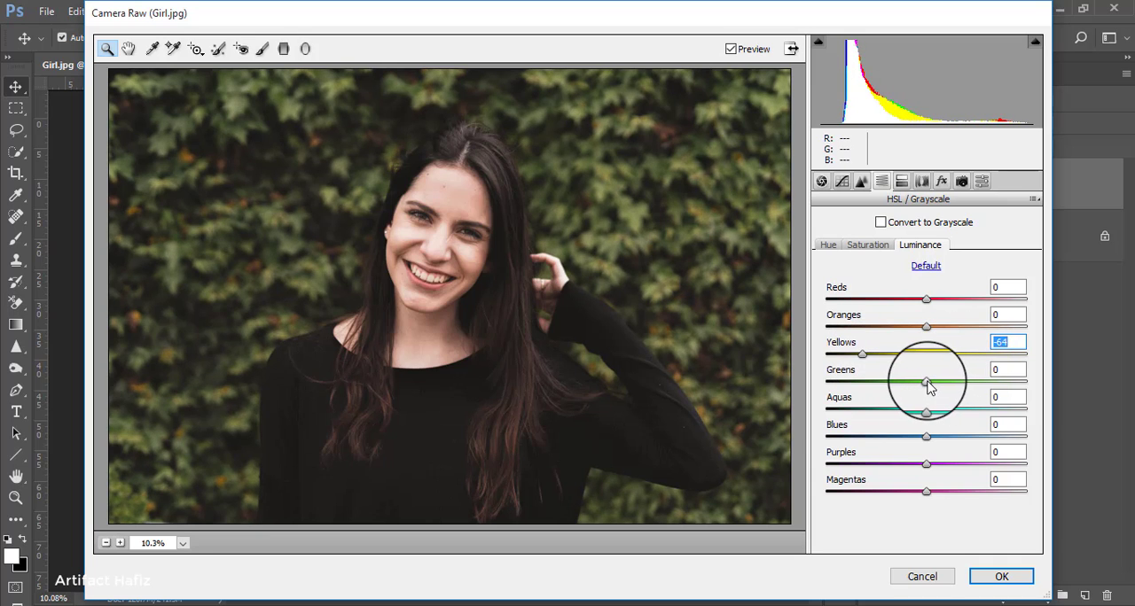
drag(926, 383, 800, 398)
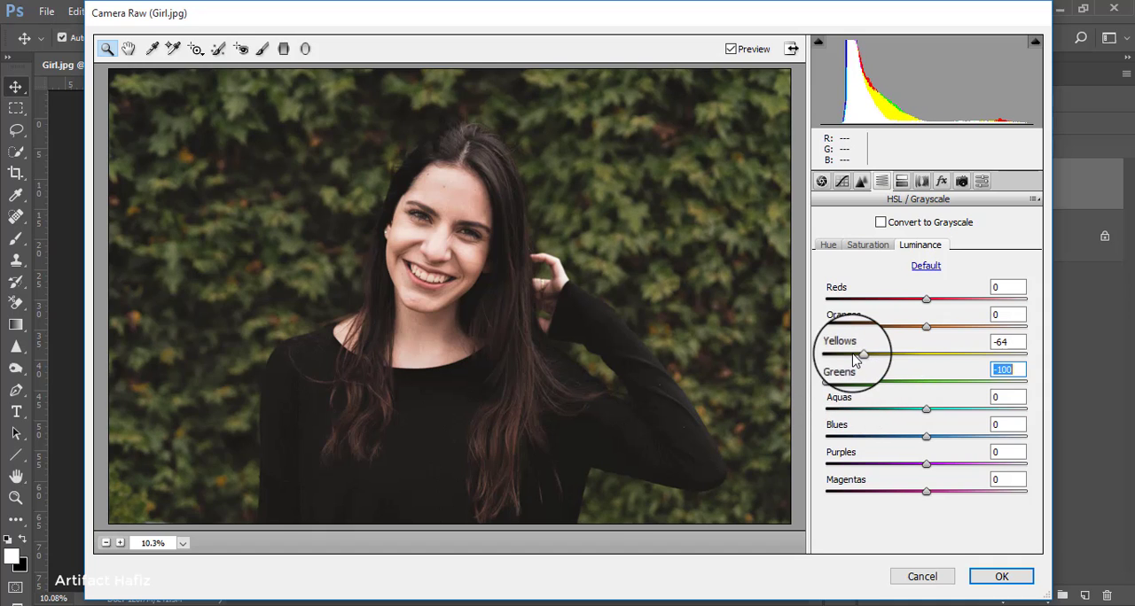
drag(857, 354, 931, 362)
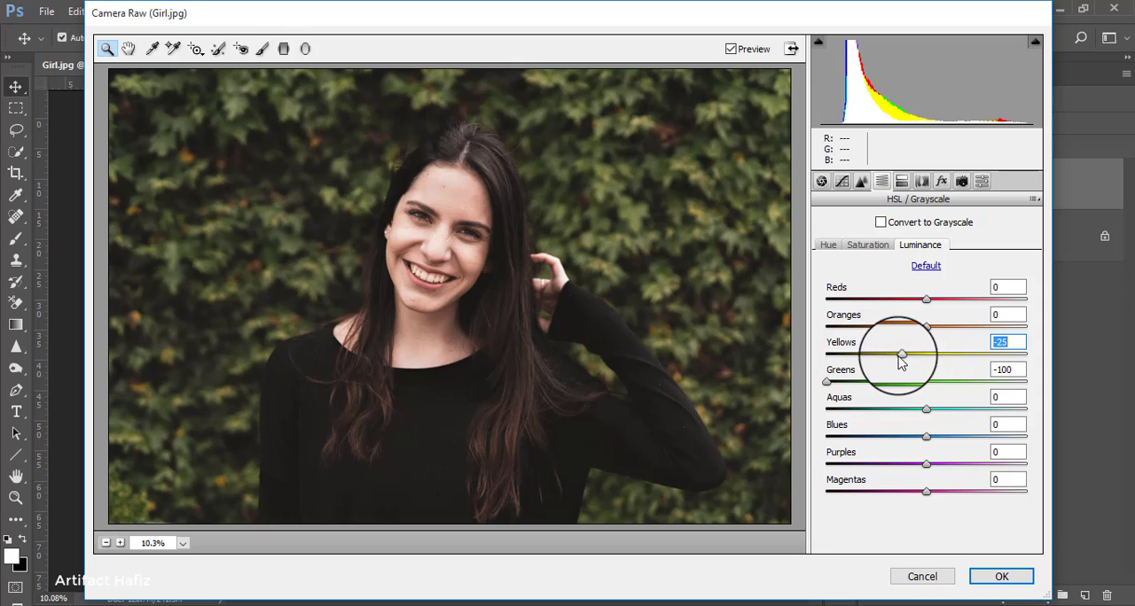
Step: Set the HSL hue of greens to -15 and yellows to -44, and the luminance of reds to +15 and oranges to -12
click(827, 244)
drag(924, 355, 869, 359)
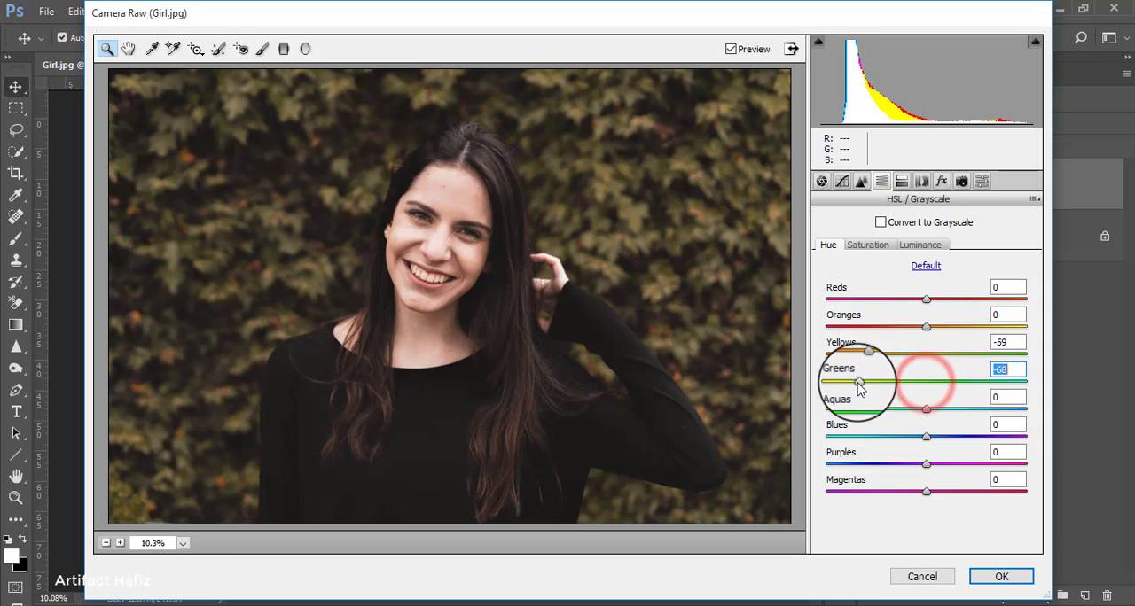
drag(867, 355, 883, 358)
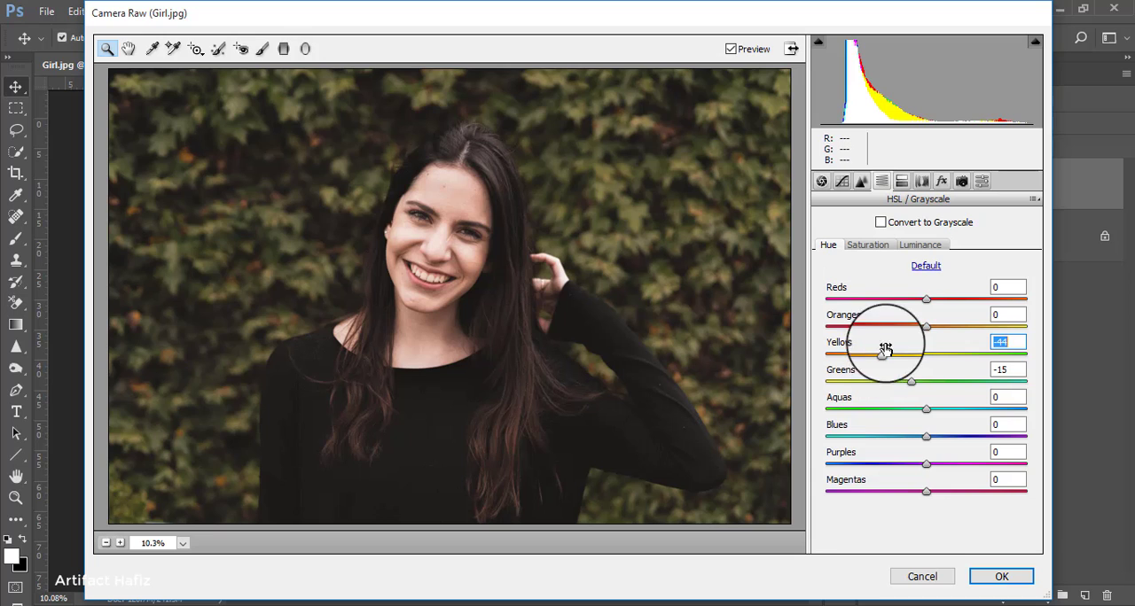
click(918, 245)
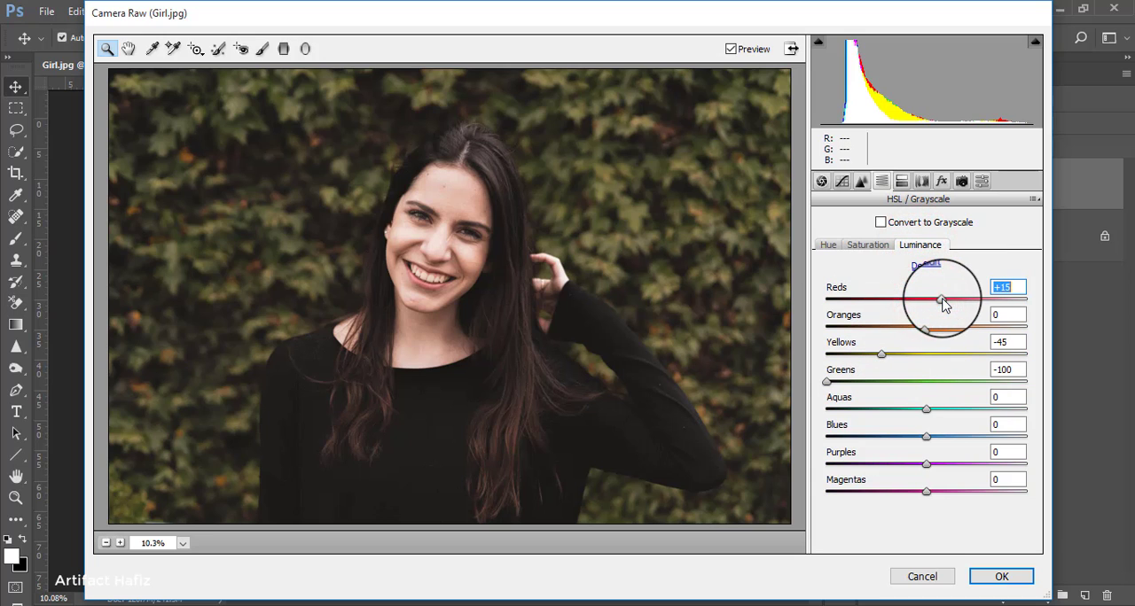
drag(926, 332, 904, 332)
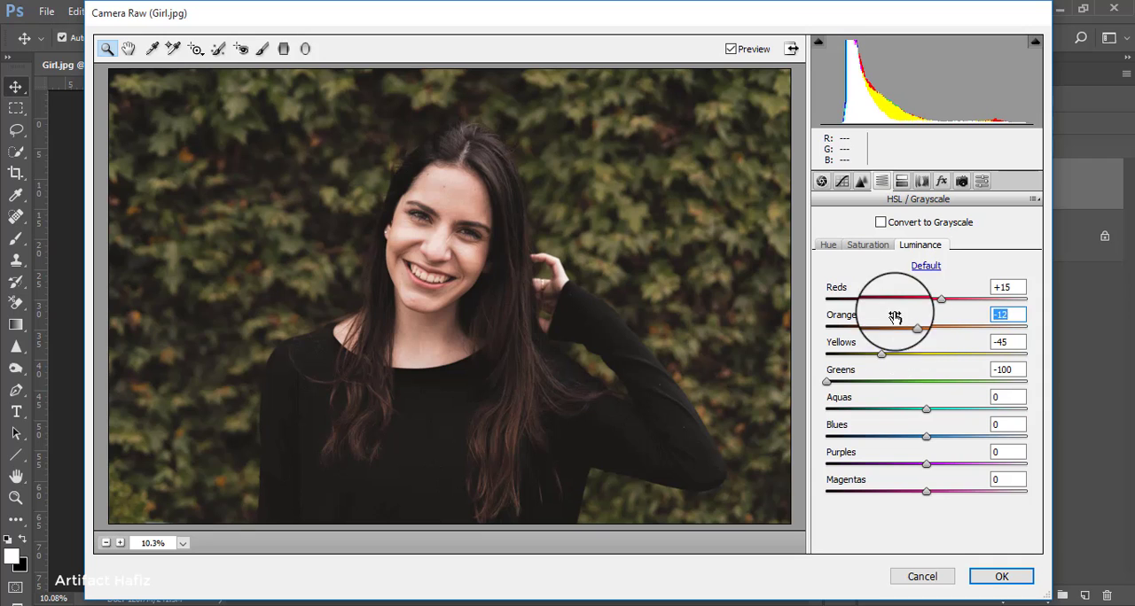
Step: Shape the RGB point tone curve with points at input 61/output 58, input 125/output 130 and input 188/output 205
click(839, 183)
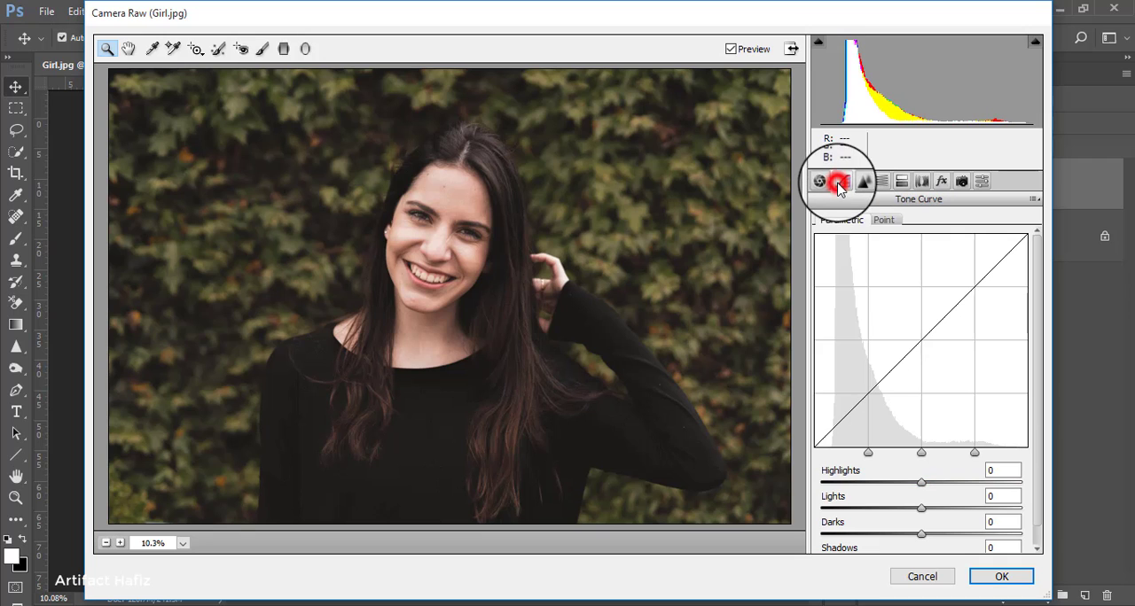
click(889, 220)
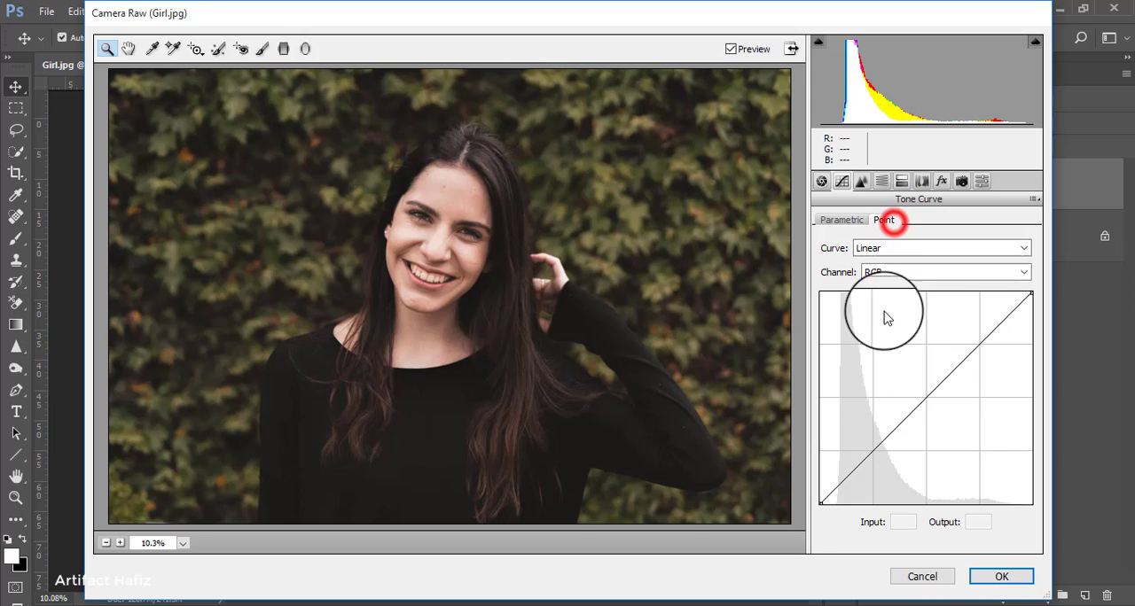
click(873, 450)
click(925, 398)
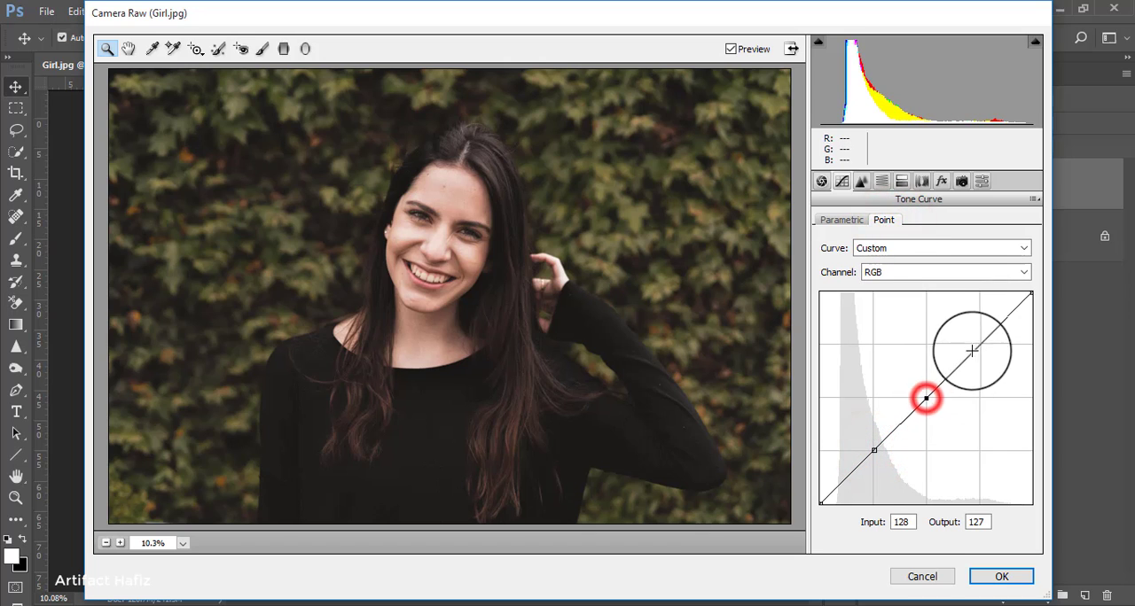
drag(977, 342, 975, 334)
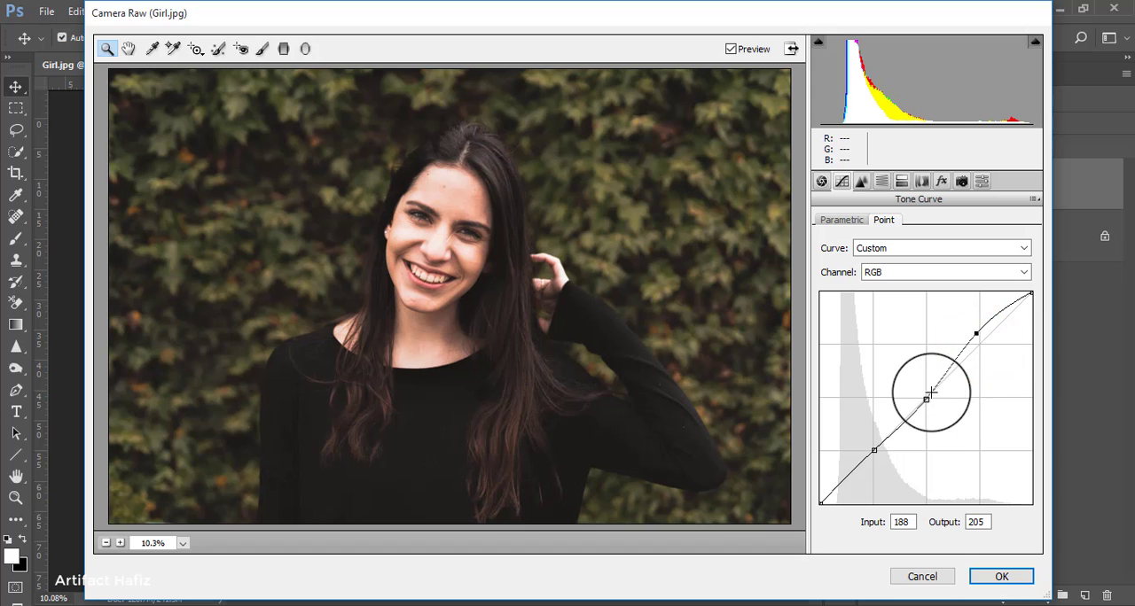
click(873, 451)
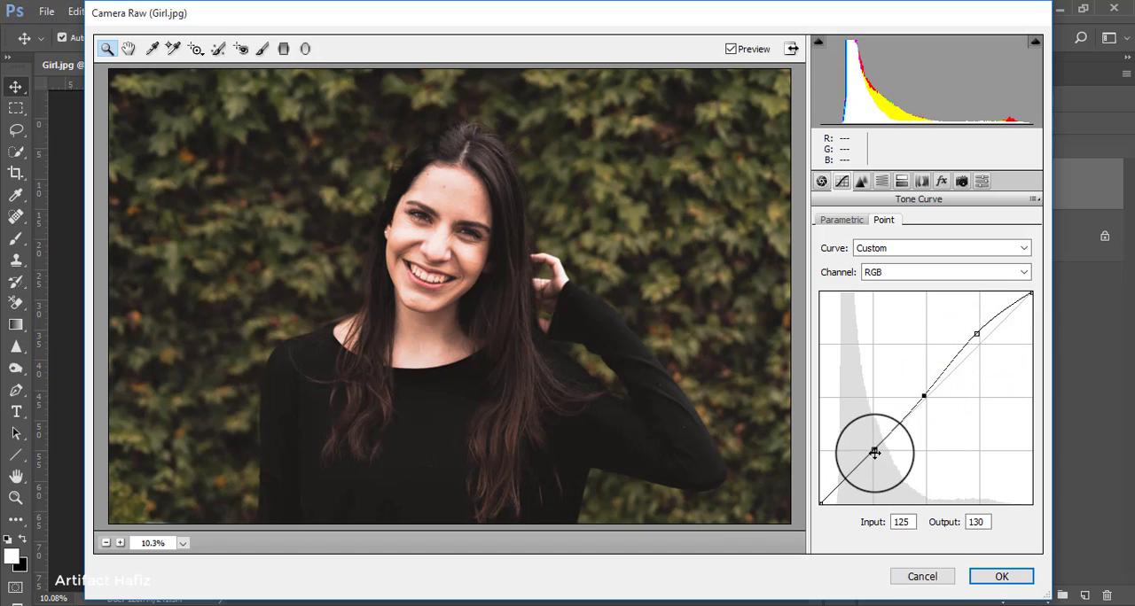
drag(873, 454, 870, 454)
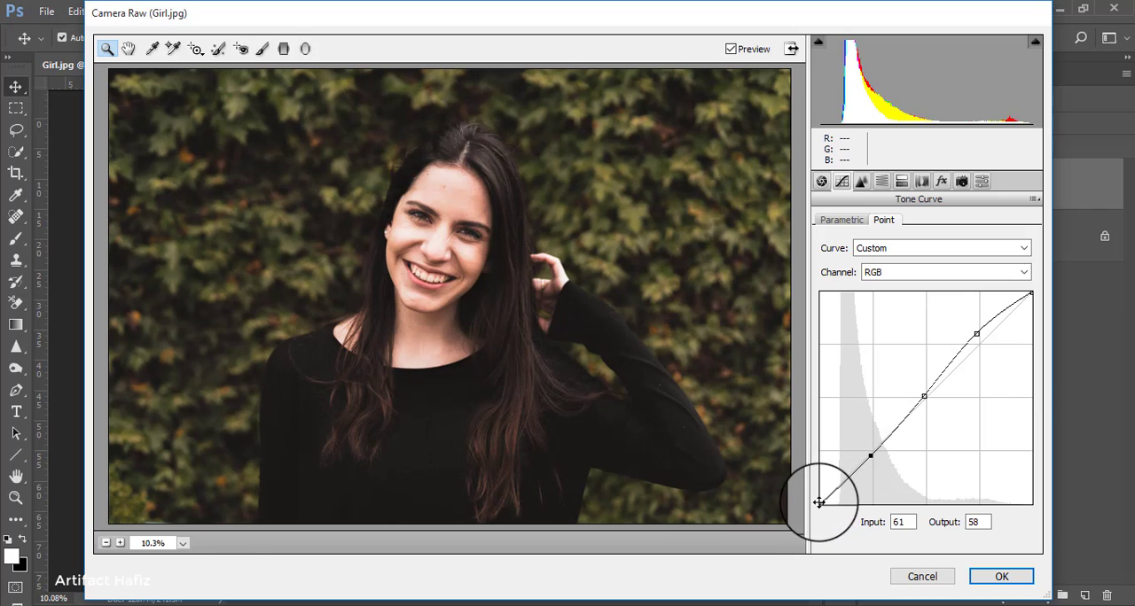
Step: Raise the tone curve's black point to output 14, move its highlight point to input 194/output 208, and lift the midpoint slightly
drag(820, 503, 805, 490)
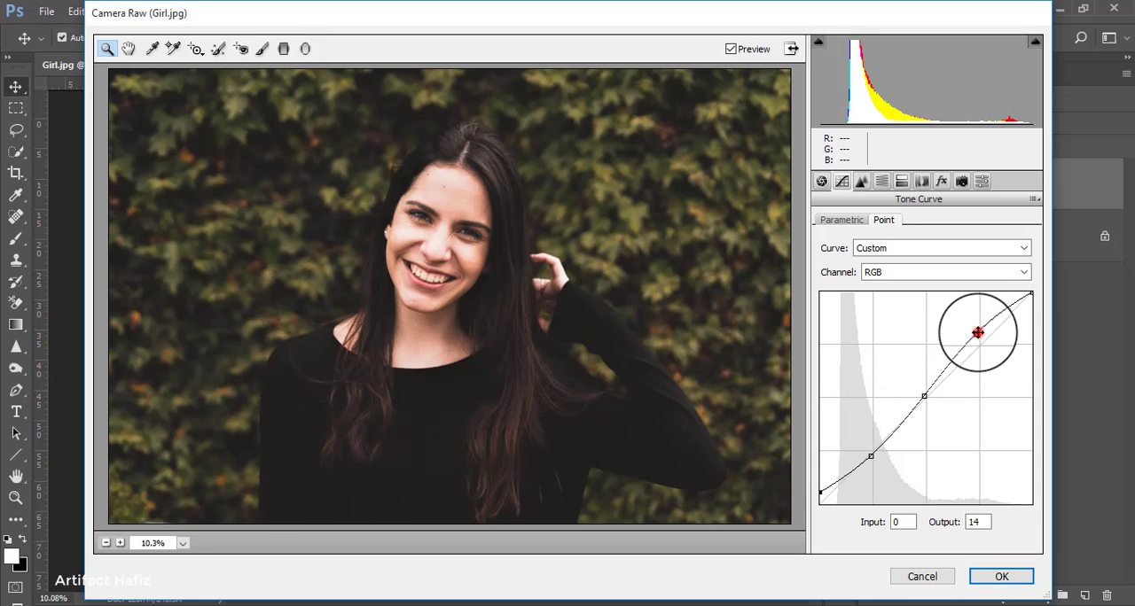
drag(977, 332, 979, 329)
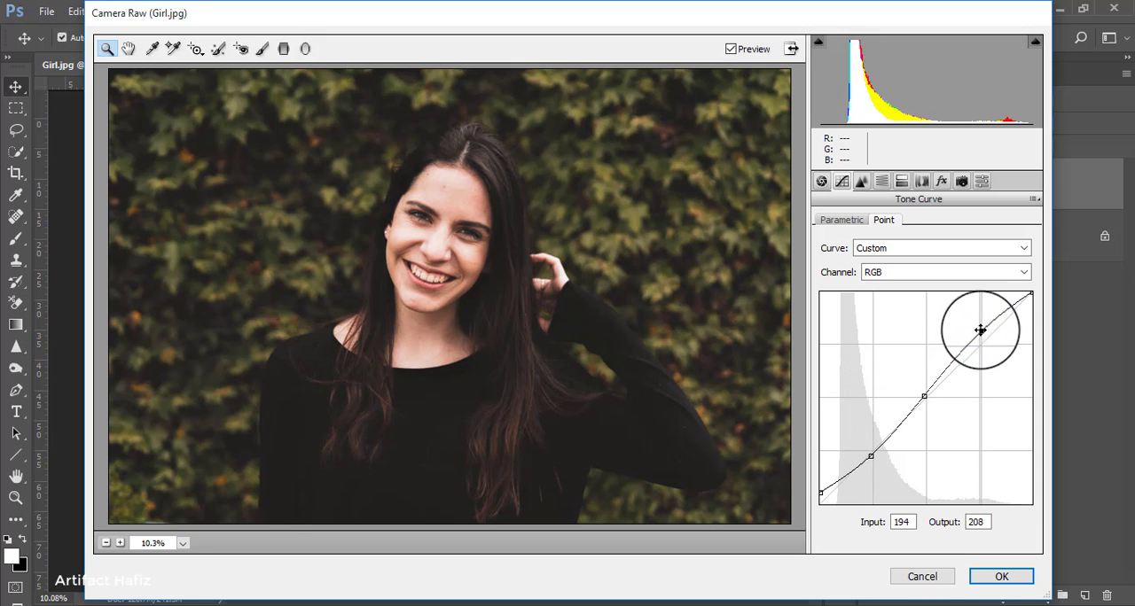
drag(924, 397, 923, 391)
Step: Split-tone the highlights with hue 45 and saturation 6
click(900, 181)
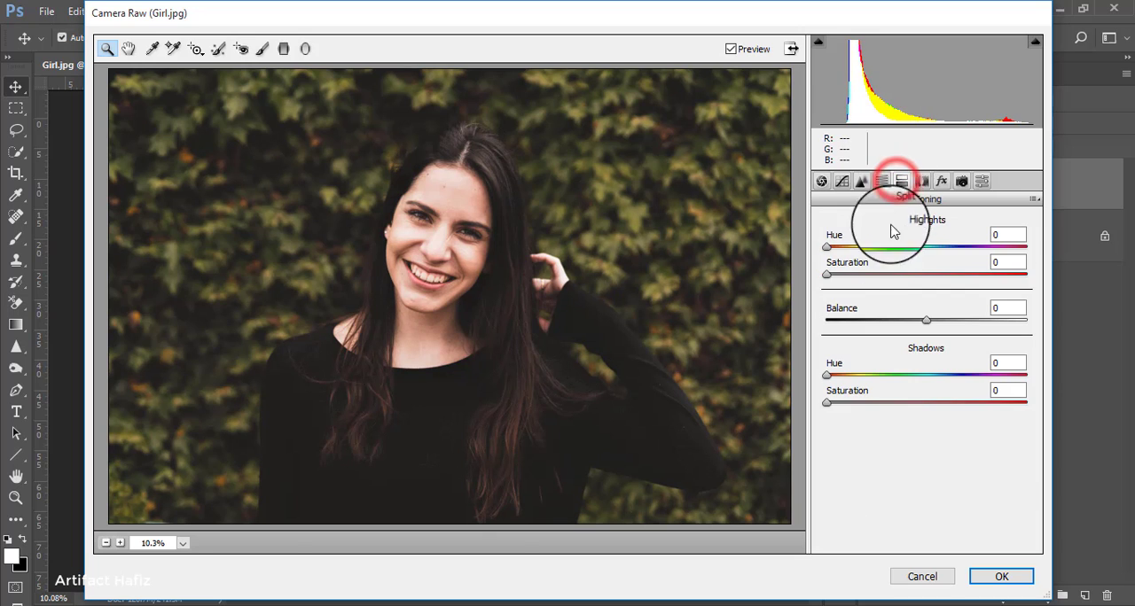
drag(827, 273, 896, 277)
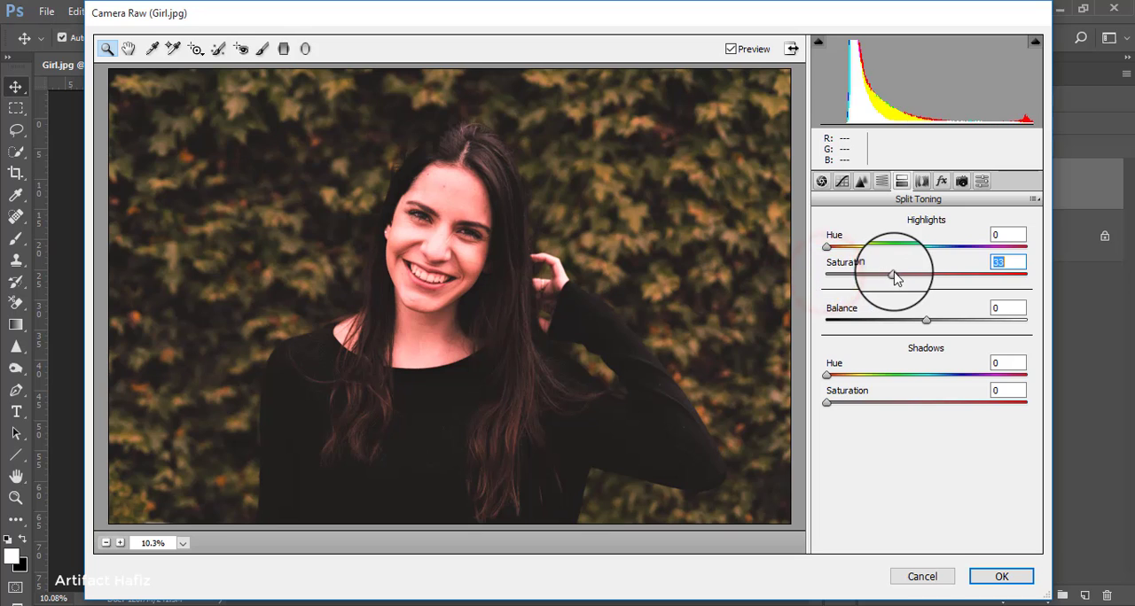
drag(827, 246, 842, 282)
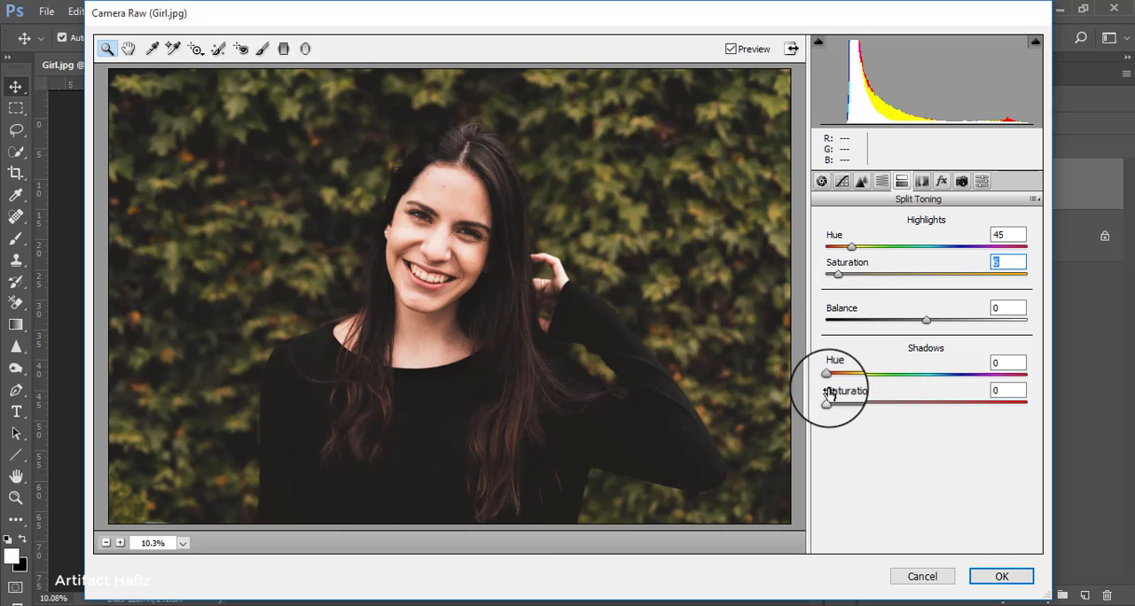
Step: Split-tone the shadows blue with hue 219 and saturation 31
drag(826, 375, 891, 379)
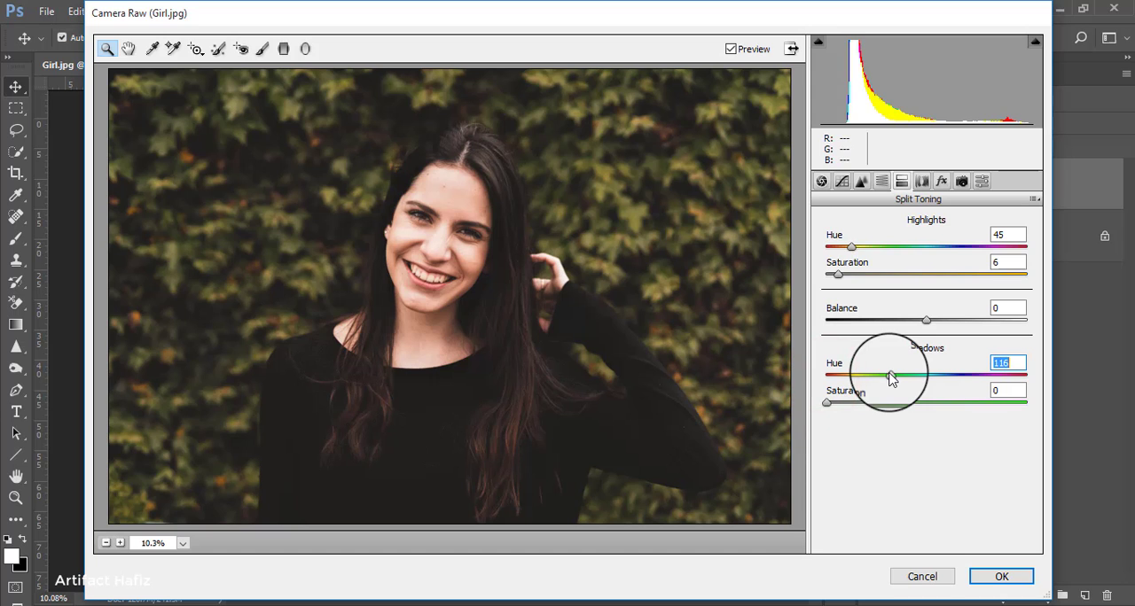
drag(826, 402, 951, 402)
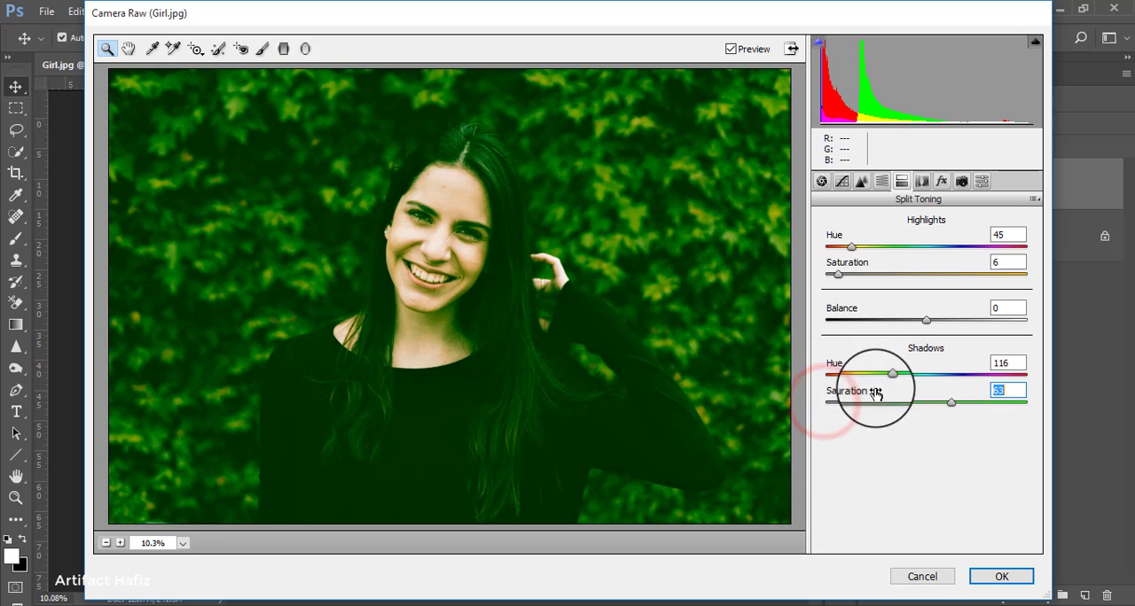
drag(891, 373, 936, 379)
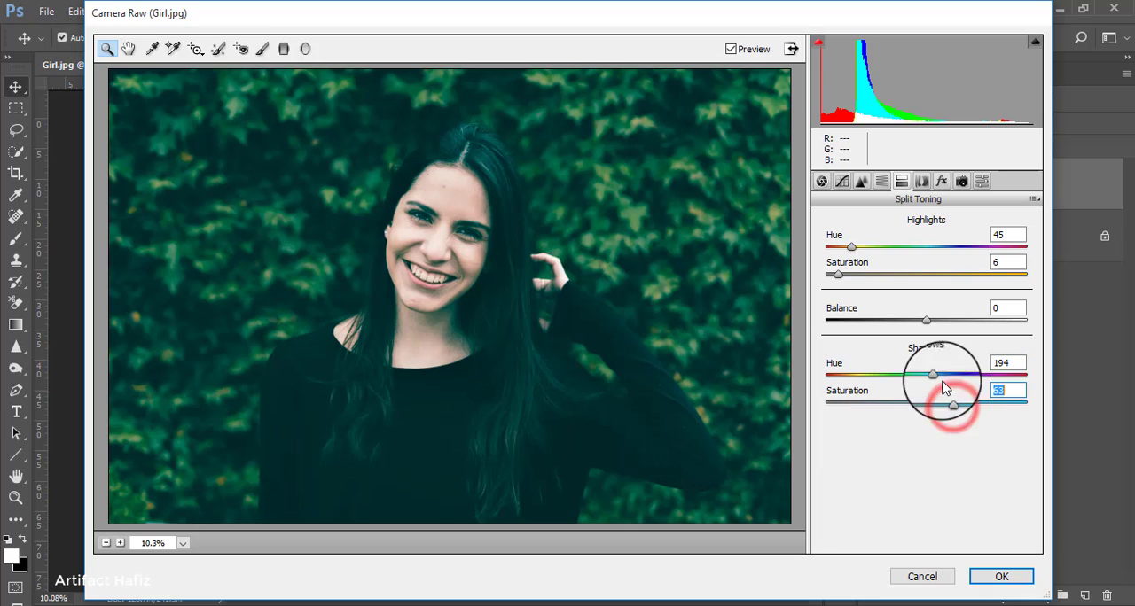
mouse_move(932, 375)
mouse_down()
mouse_move(999, 379)
mouse_move(933, 384)
mouse_move(950, 385)
mouse_up()
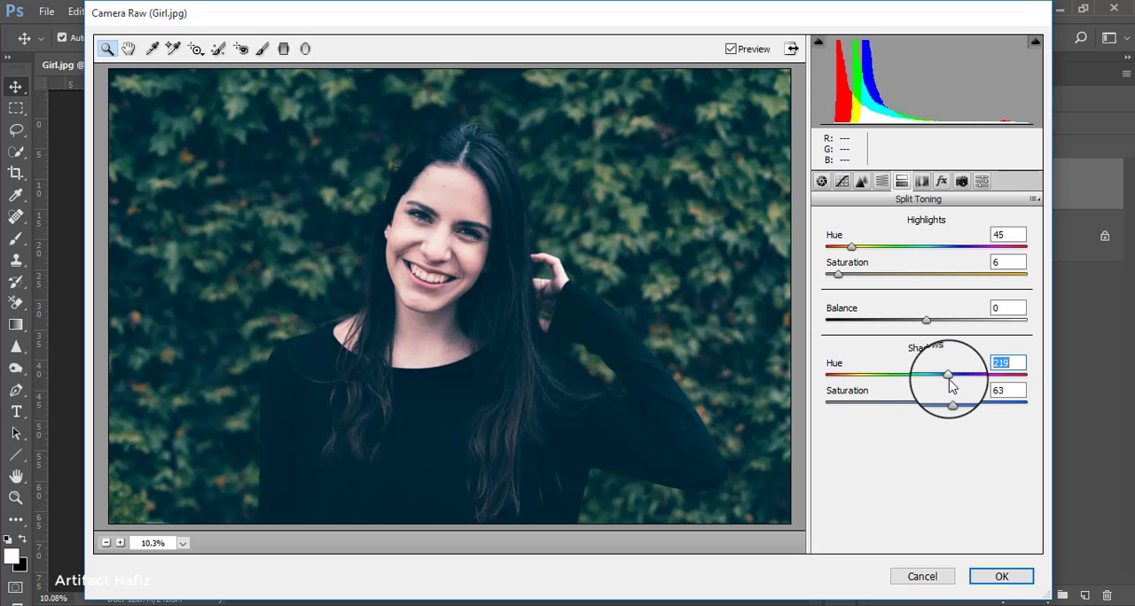
drag(925, 408, 876, 399)
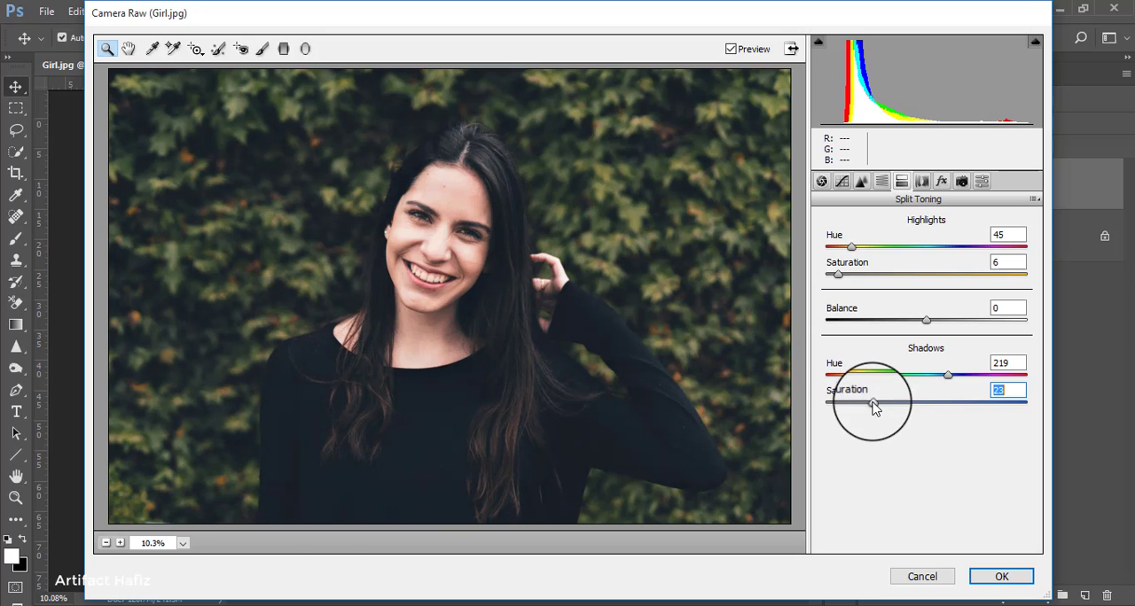
drag(874, 405, 889, 405)
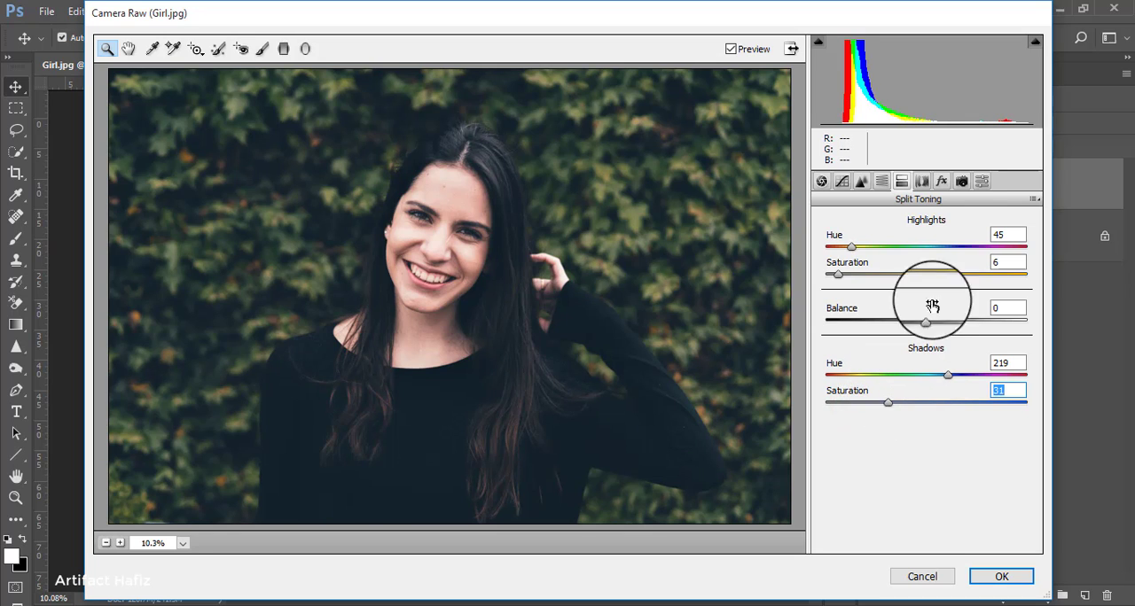
Step: Calibrate the camera primaries: red hue -18, saturation +3; green hue -11, saturation +19; blue hue +11, saturation +24
click(962, 181)
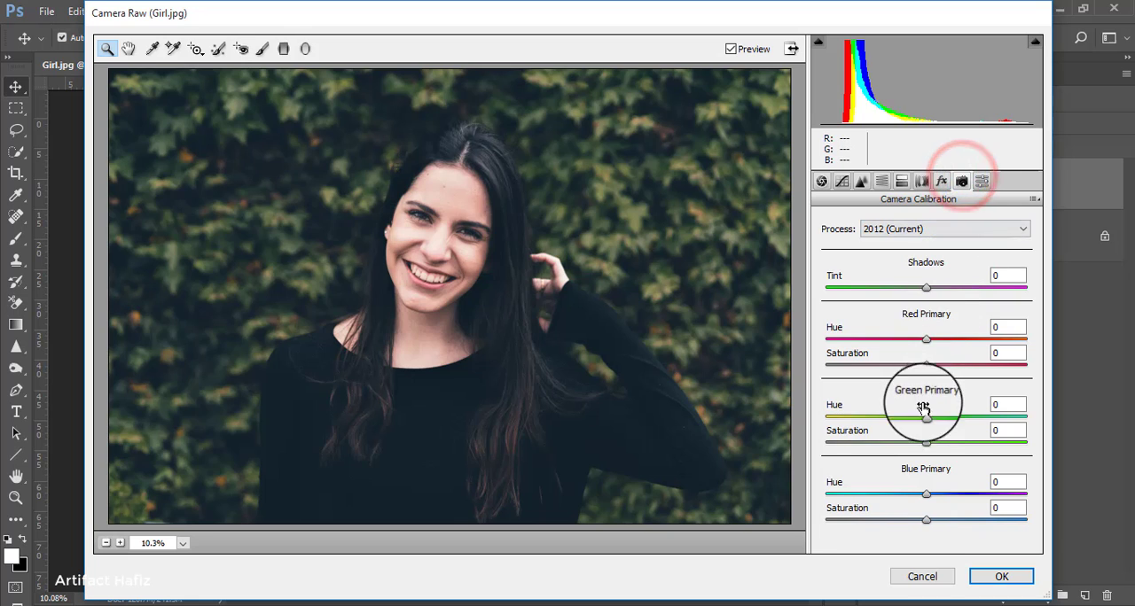
mouse_move(926, 341)
mouse_down()
mouse_move(918, 334)
mouse_move(937, 337)
mouse_move(913, 344)
mouse_up()
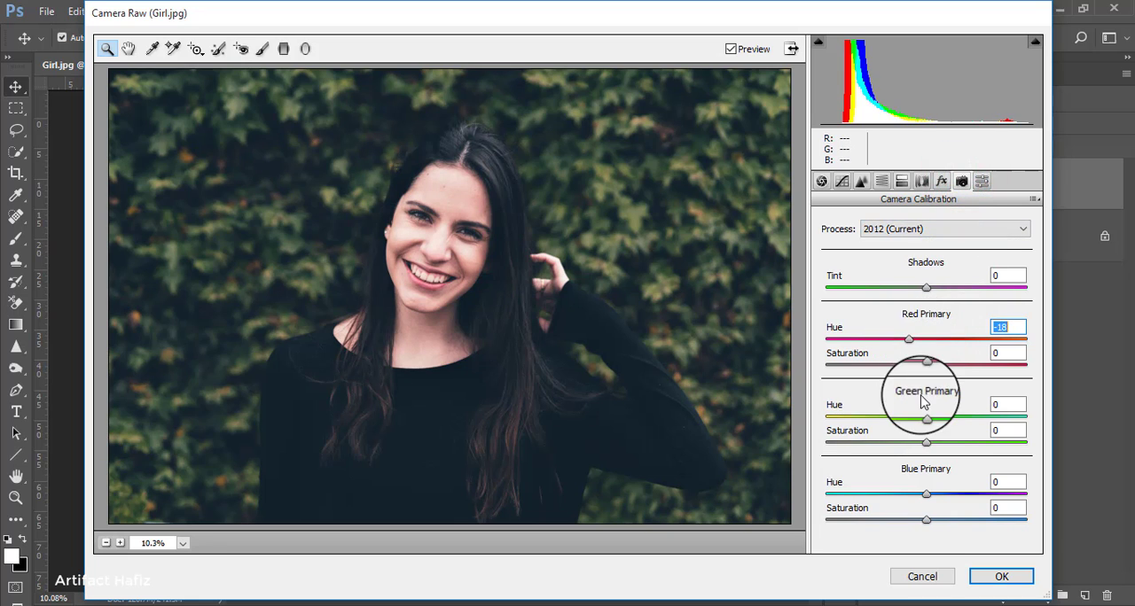
mouse_move(926, 416)
mouse_down()
mouse_move(875, 419)
mouse_move(952, 423)
mouse_move(898, 423)
mouse_move(911, 424)
mouse_up()
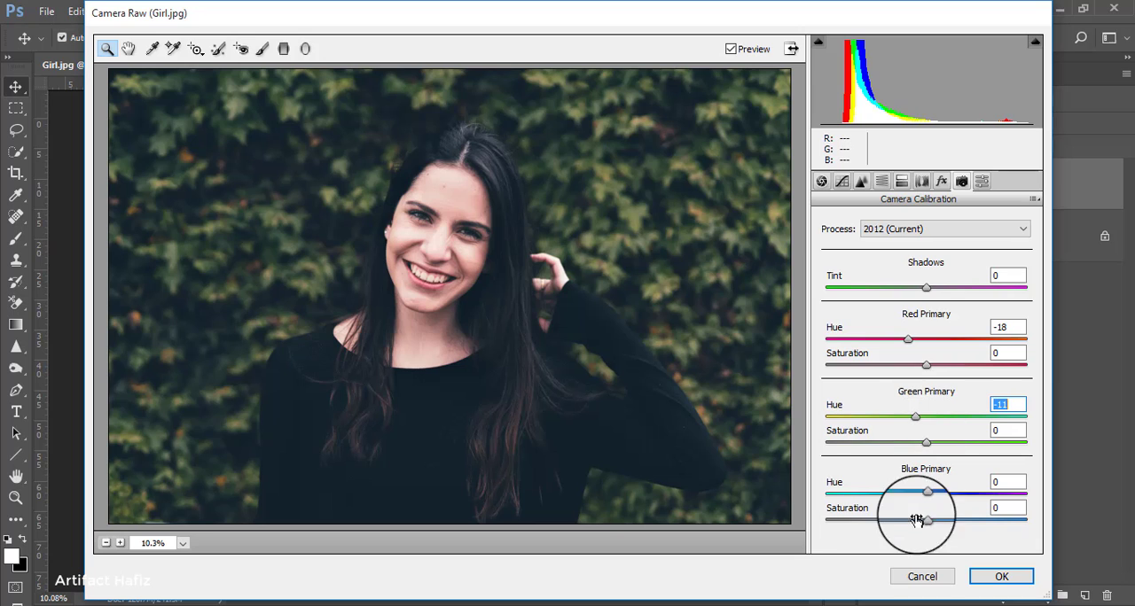
drag(926, 501, 950, 521)
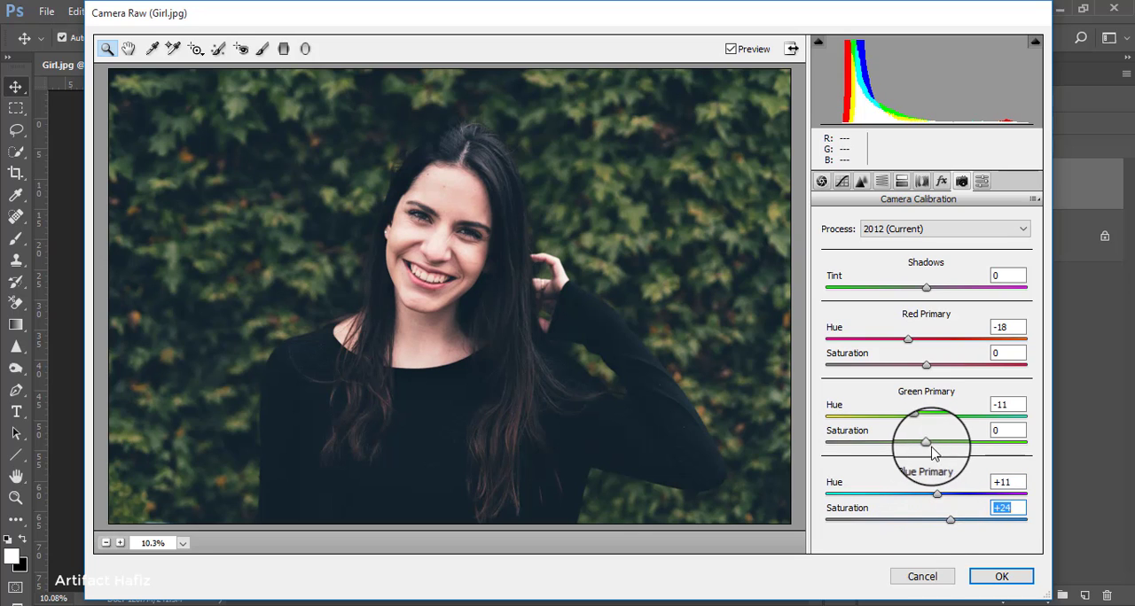
mouse_move(925, 443)
mouse_down()
mouse_move(843, 454)
mouse_move(961, 463)
mouse_move(945, 442)
mouse_up()
mouse_move(926, 364)
mouse_down()
mouse_move(974, 369)
mouse_move(930, 375)
mouse_up()
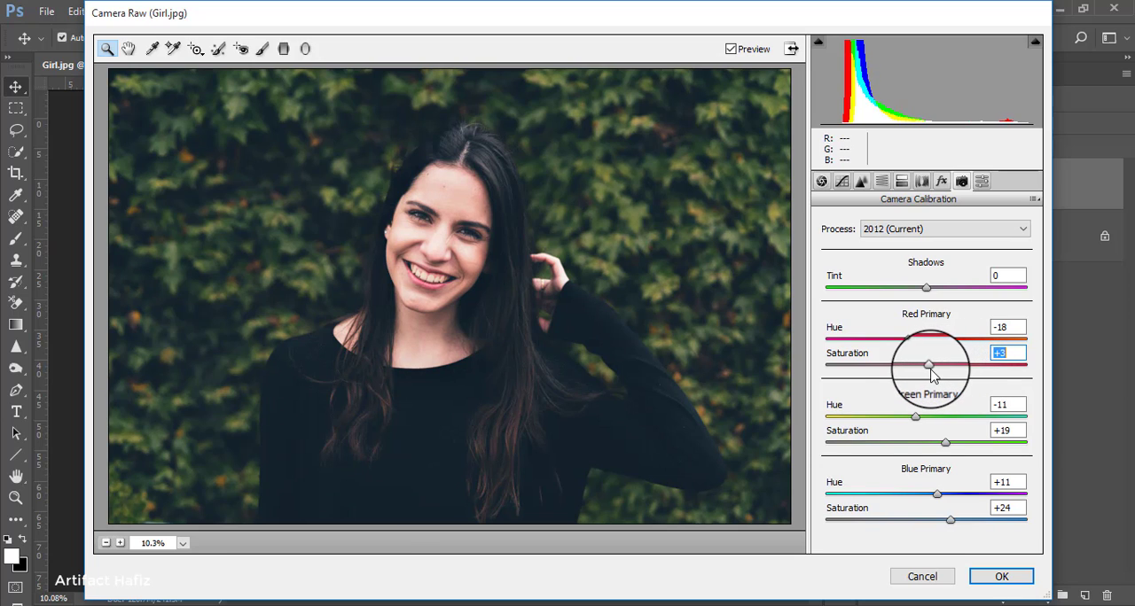
Step: On the blue channel's point tone curve, add quarter, midtone and three-quarter anchor points along the diagonal and raise the black point to output 3
click(844, 183)
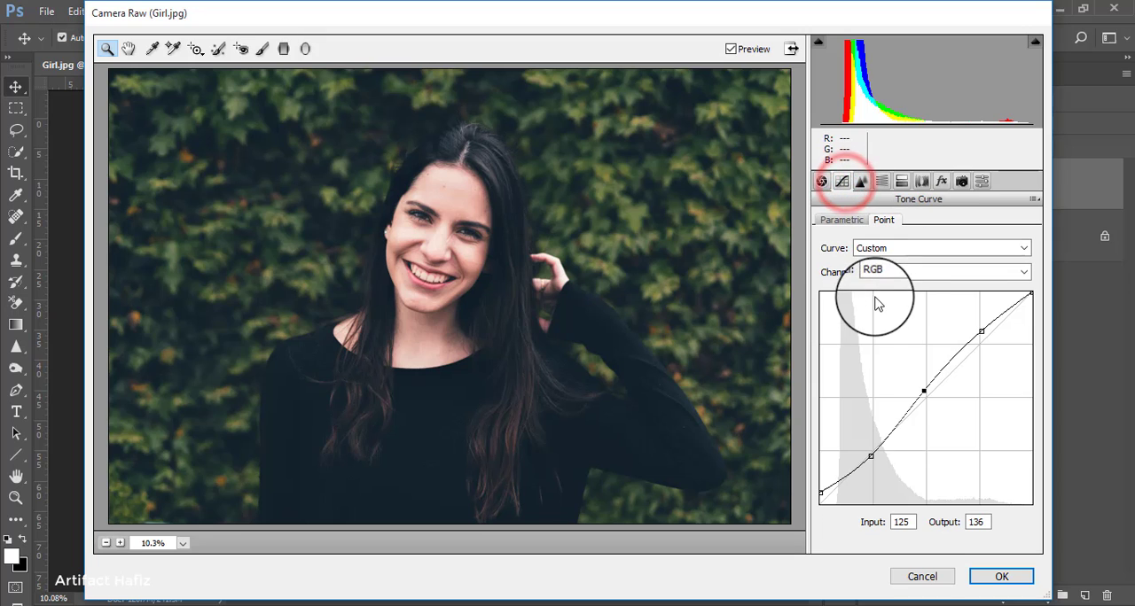
click(877, 273)
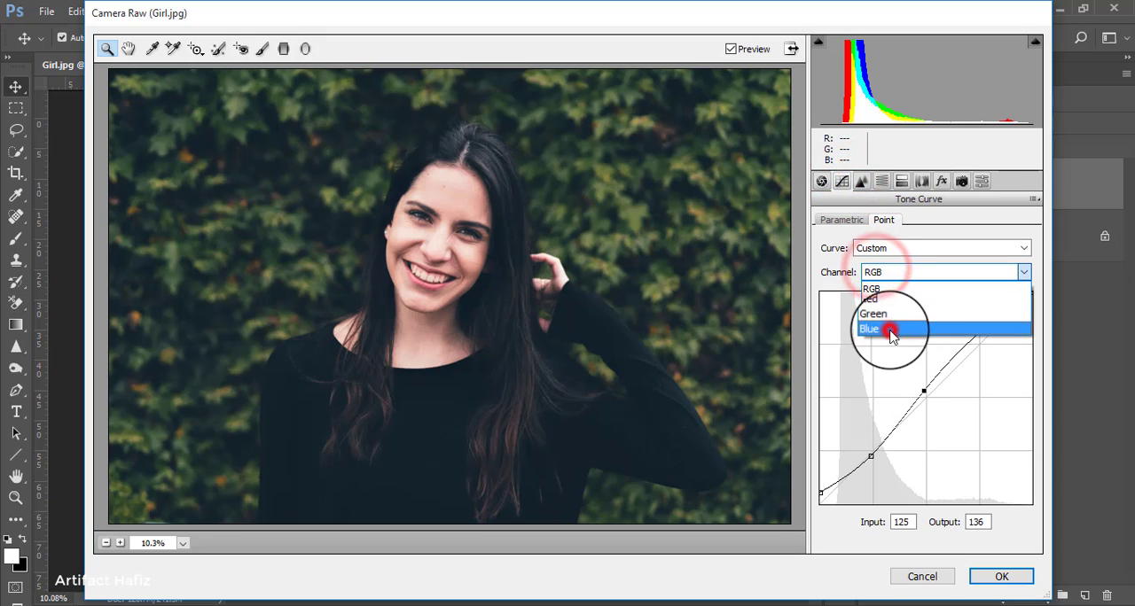
click(889, 326)
click(872, 450)
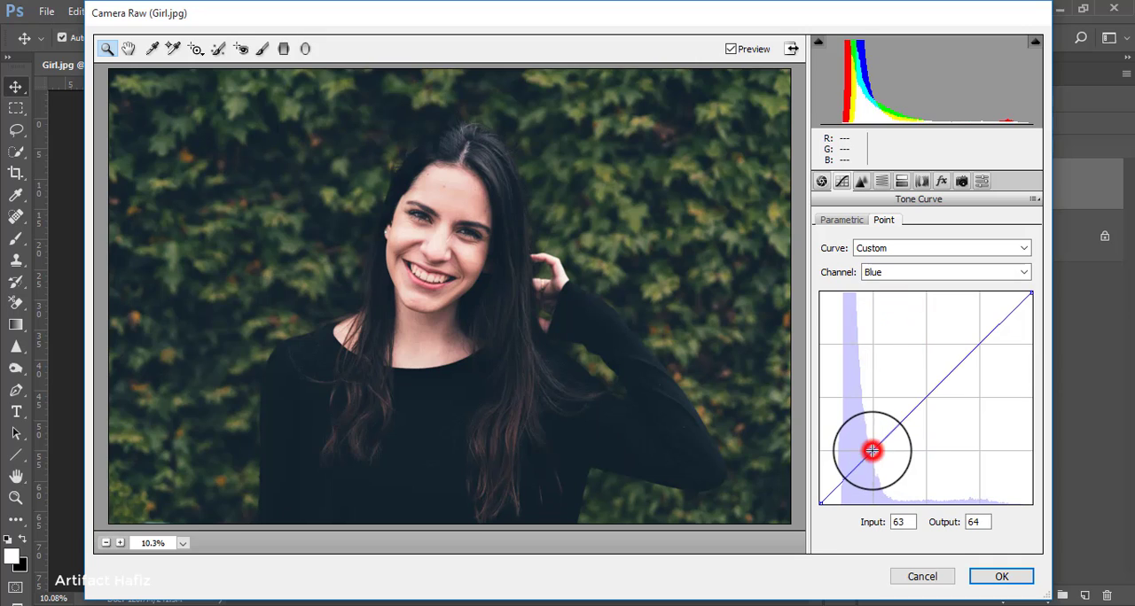
click(926, 397)
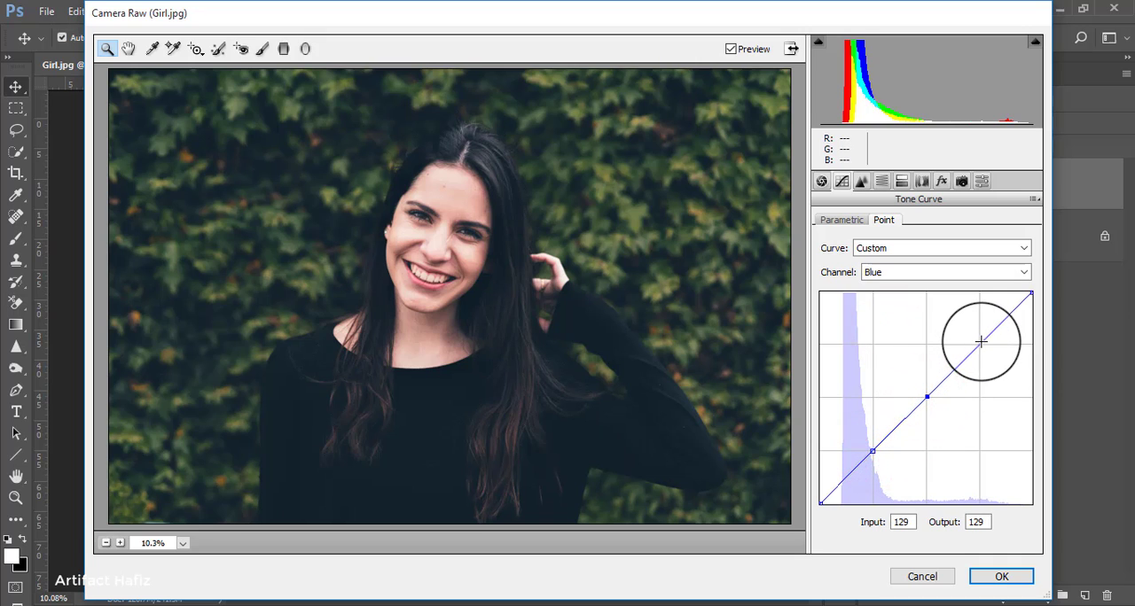
click(980, 342)
drag(819, 502, 810, 502)
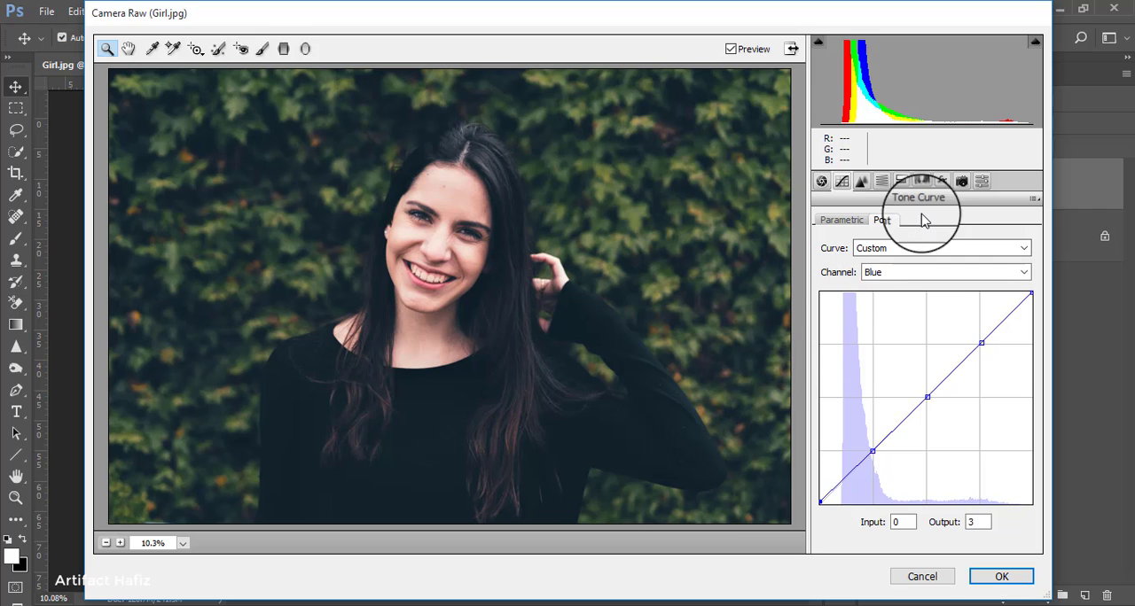
Step: Add a Highlight Priority post-crop vignette with amount -28, midpoint 40, roundness +65 and feather 94, and apply the Camera Raw filter
click(941, 181)
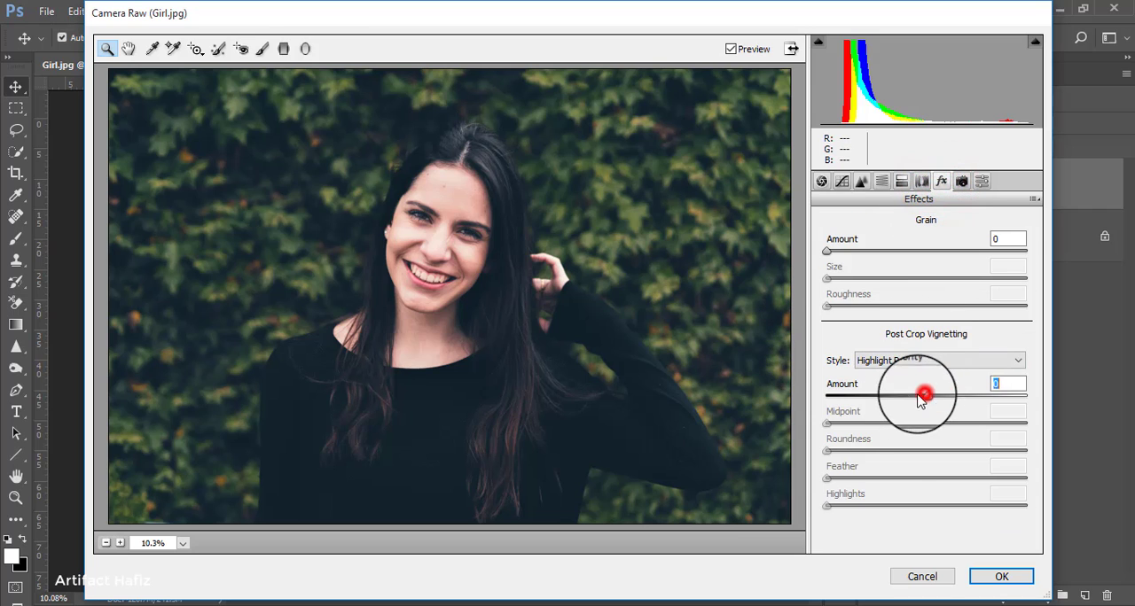
drag(922, 395, 843, 396)
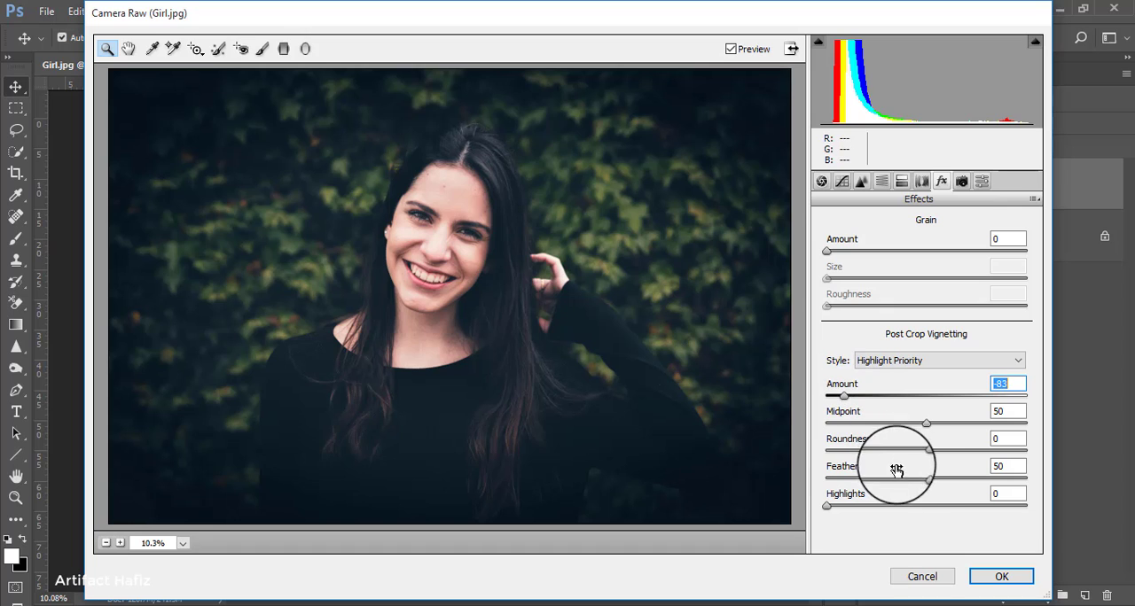
drag(927, 478, 1017, 482)
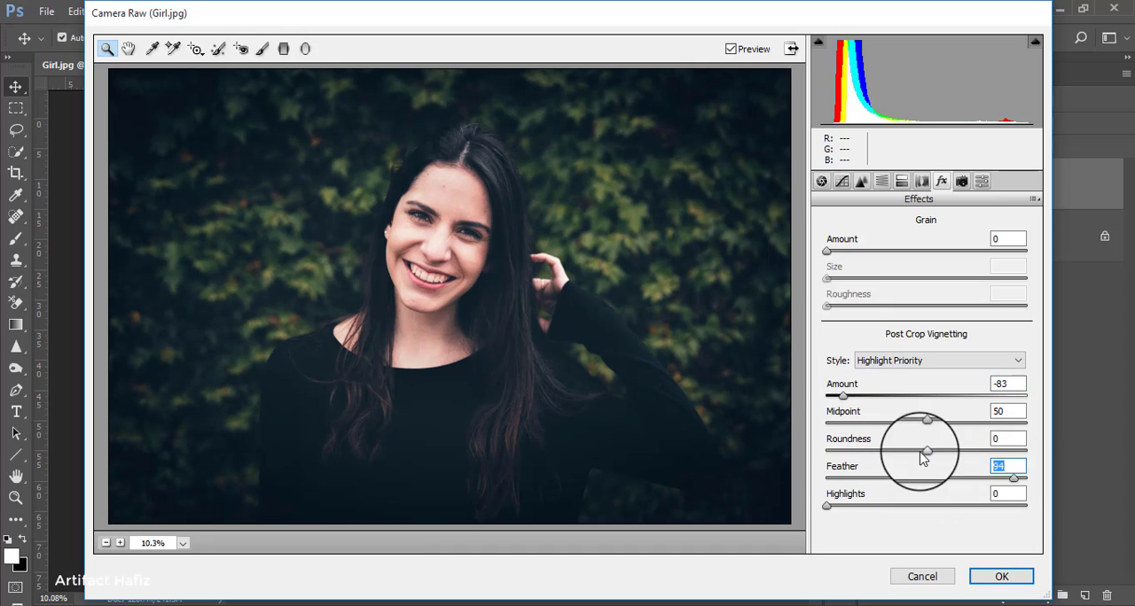
drag(929, 451, 991, 459)
mouse_move(925, 424)
mouse_down()
mouse_move(890, 426)
mouse_move(903, 422)
mouse_up()
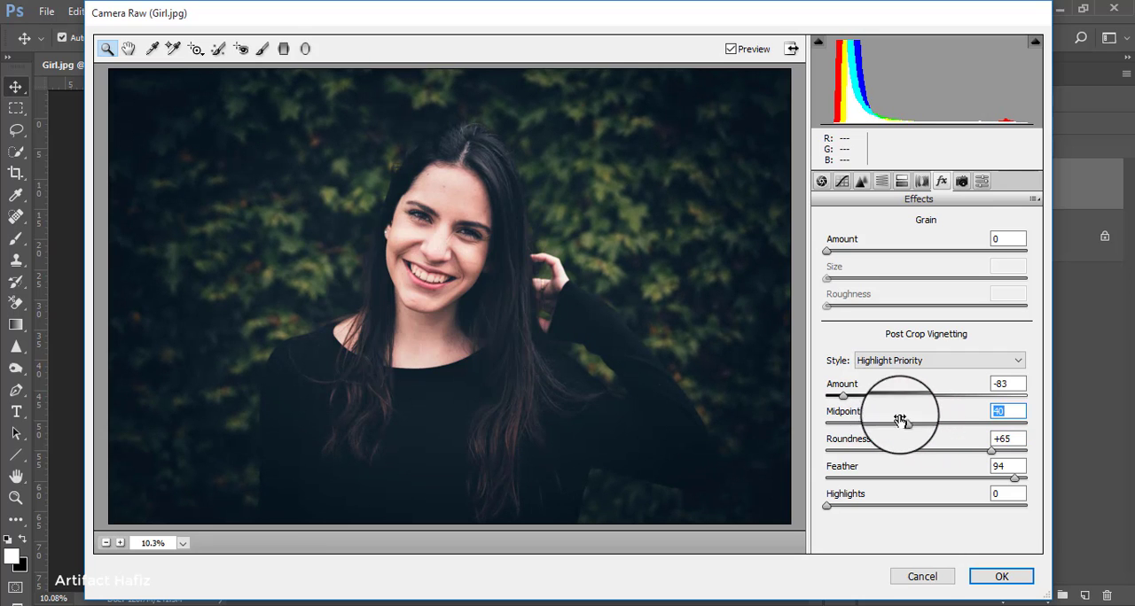
drag(842, 395, 898, 403)
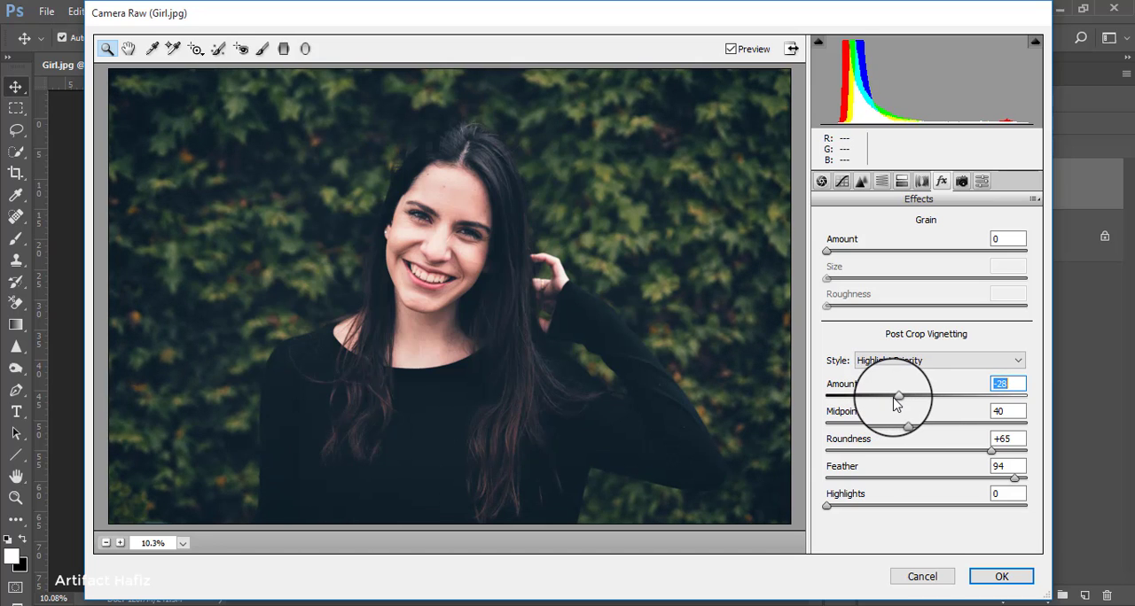
click(998, 576)
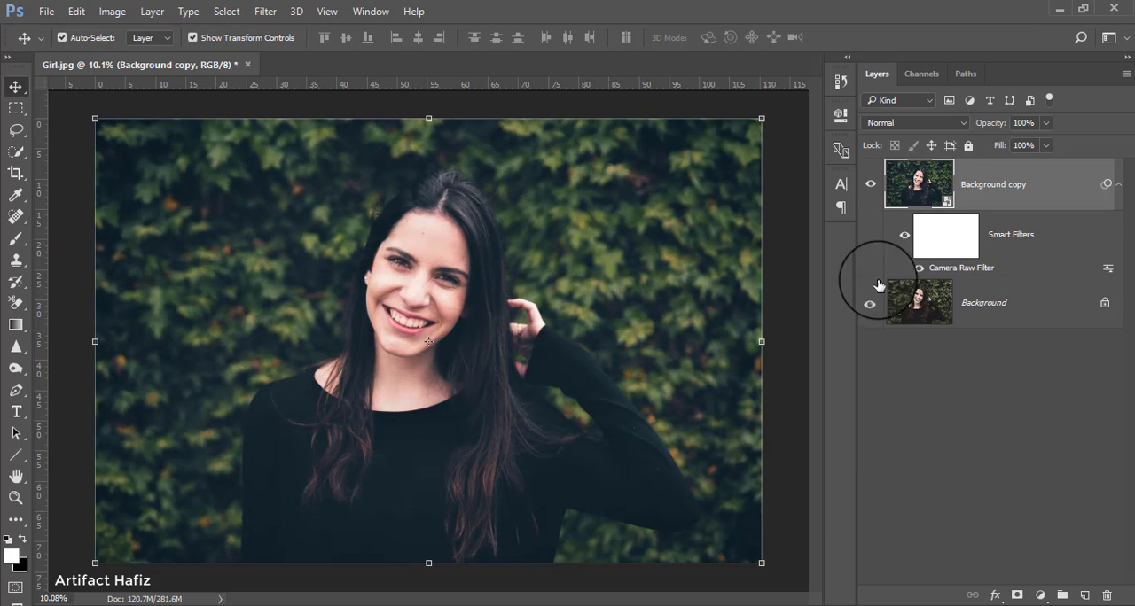
Step: Compare the portrait before and after grading by toggling the visibility of the Background copy layer and its Smart Filters
click(871, 186)
click(871, 185)
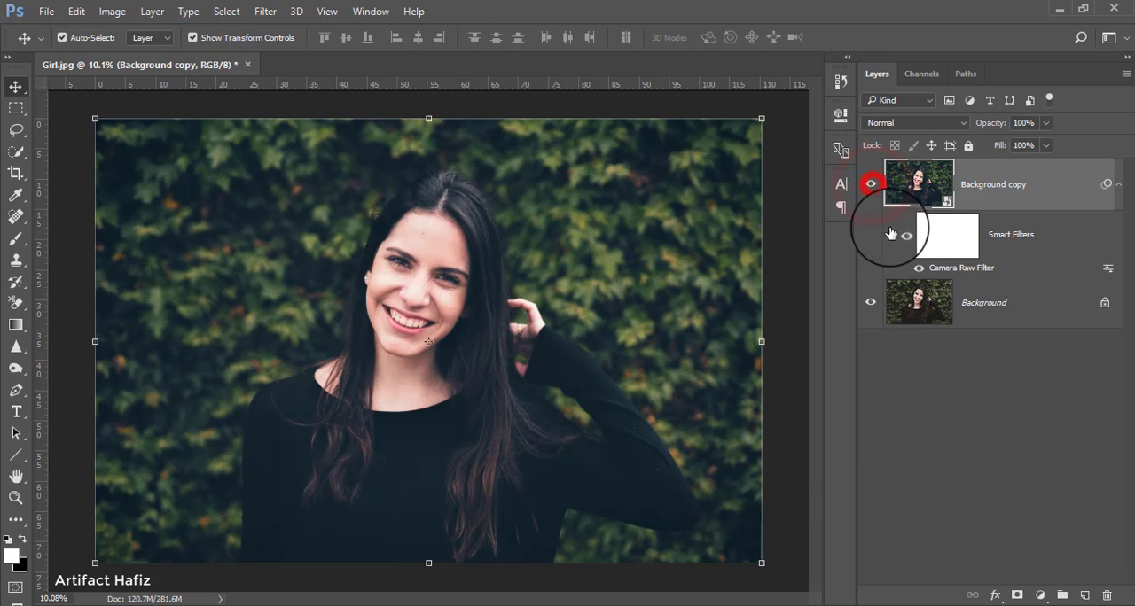
click(903, 234)
click(903, 234)
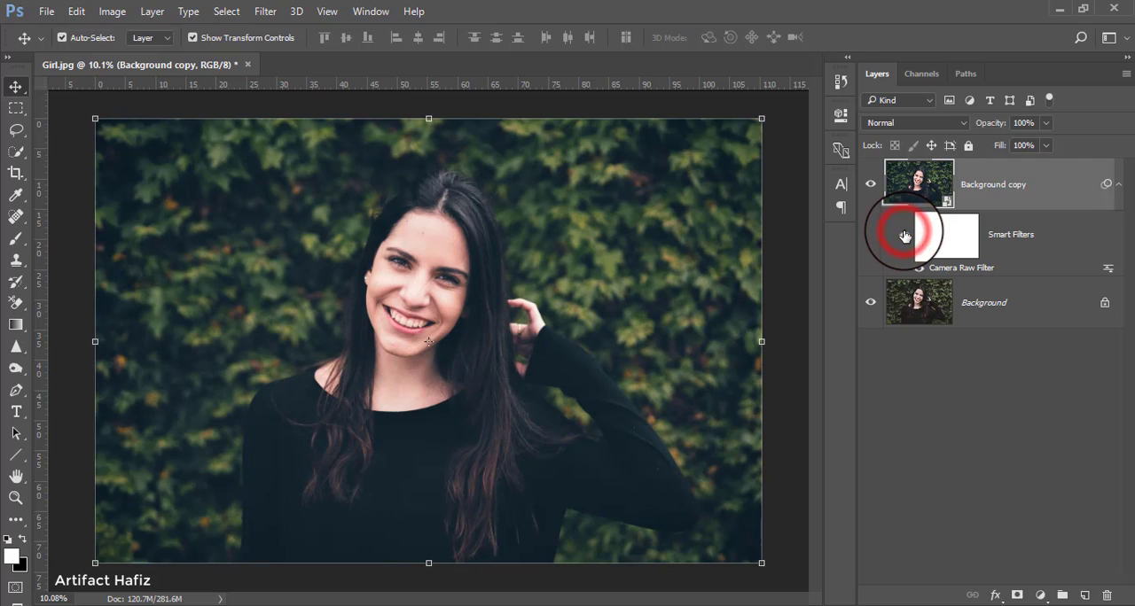
click(903, 234)
click(903, 235)
click(904, 234)
click(903, 234)
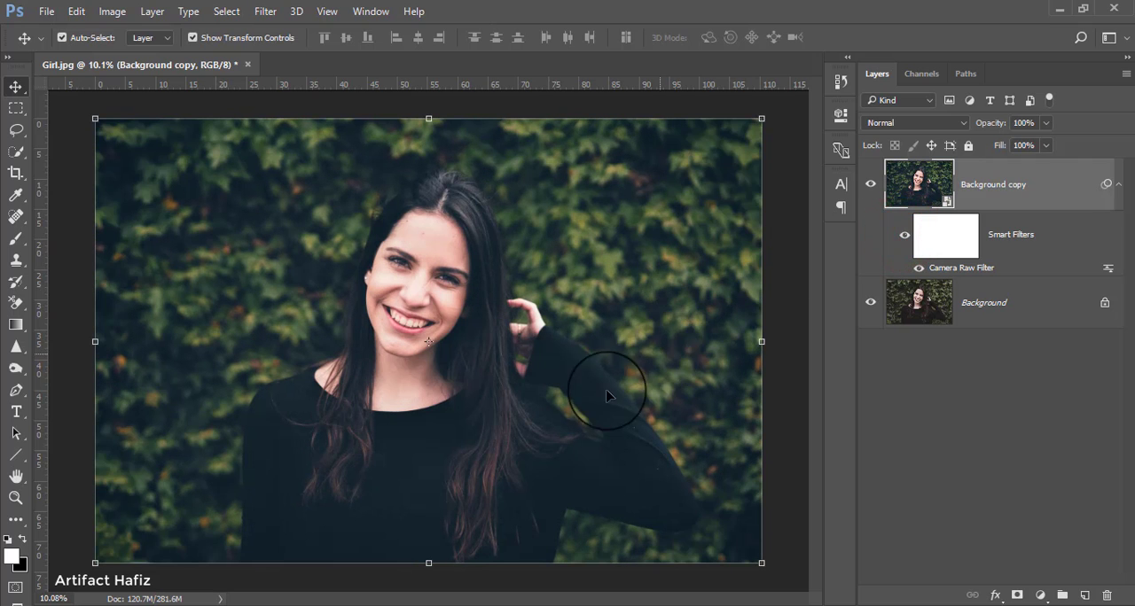